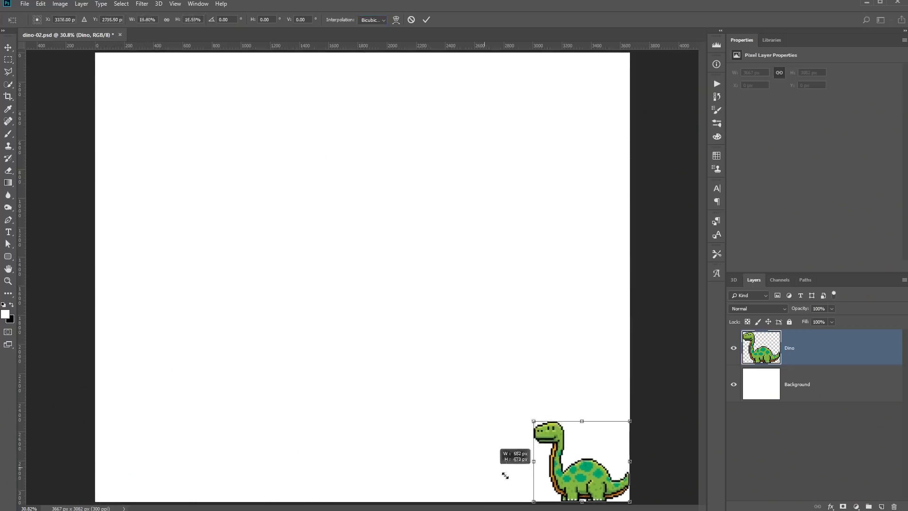
Move the dino out of the bottom-right corner, then undo that transform.
left_click_drag(607, 488, 333, 306)
key("Return")
key("z")
key("ctrl+alt+z")
key("ctrl+t")
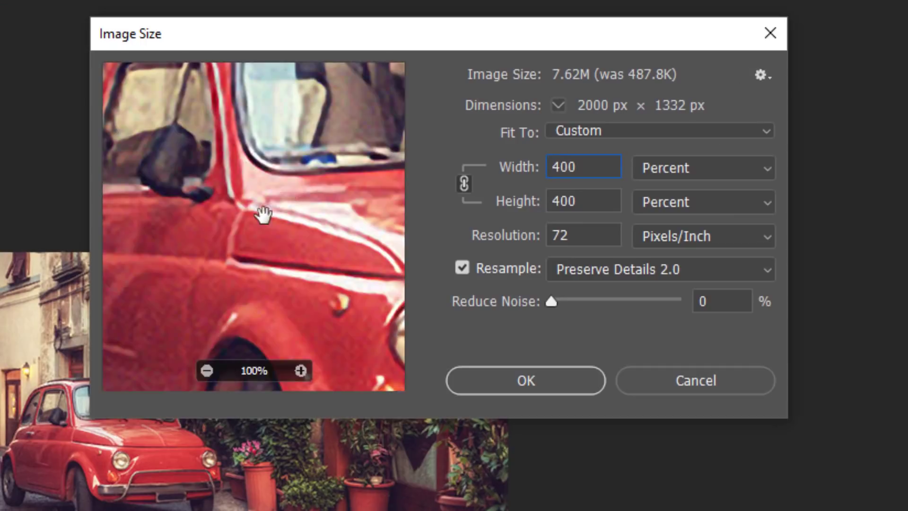
Enlarge the car photo 400% with Preserve Details 2.0 and noise reduction at 100%.
mouse_move(259, 208)
left_mouse_down()
mouse_move(234, 205)
mouse_move(284, 219)
left_mouse_up()
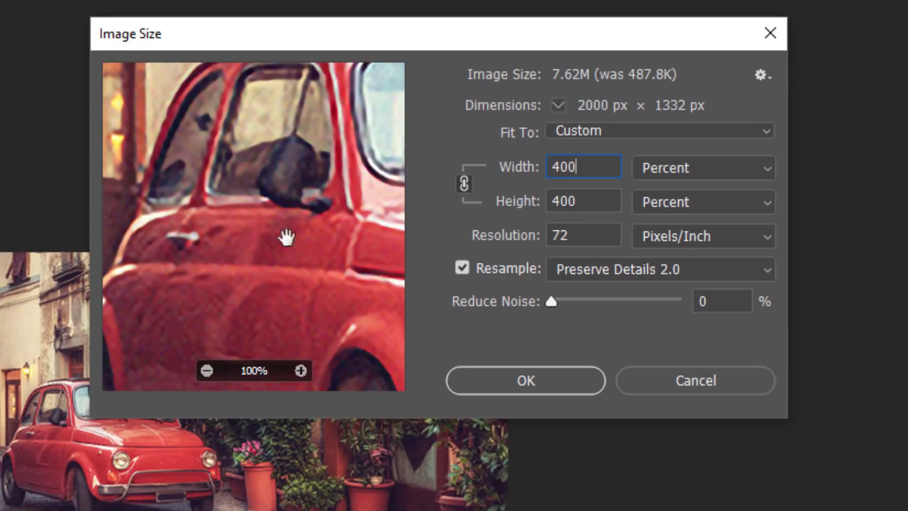
left_click_drag(552, 302, 613, 301)
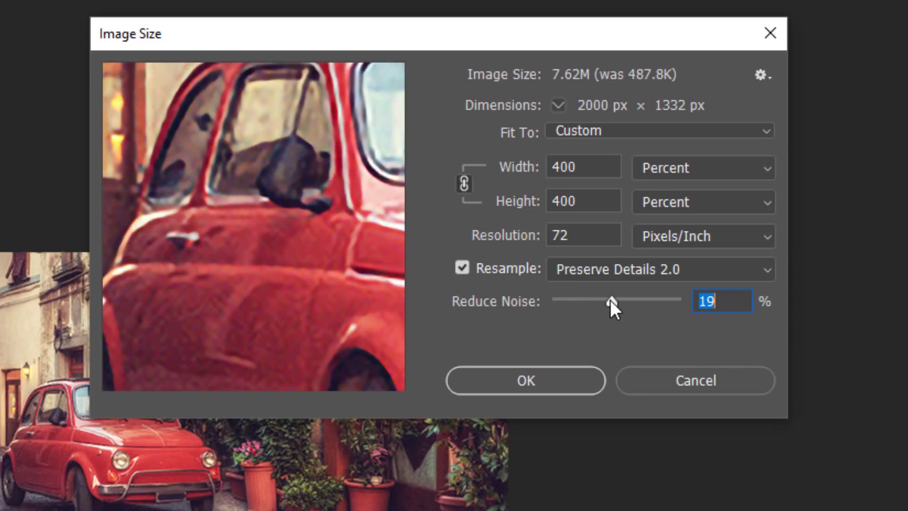
left_click_drag(610, 303, 722, 303)
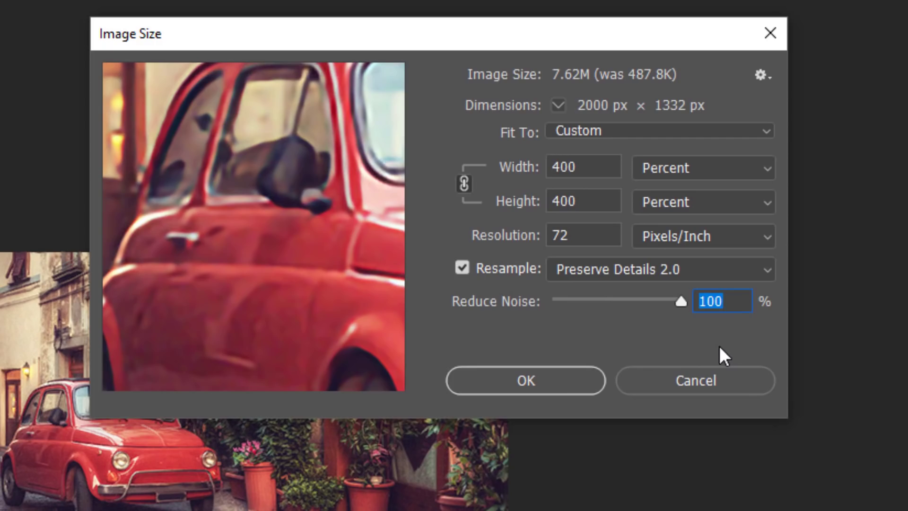
left_click(552, 376)
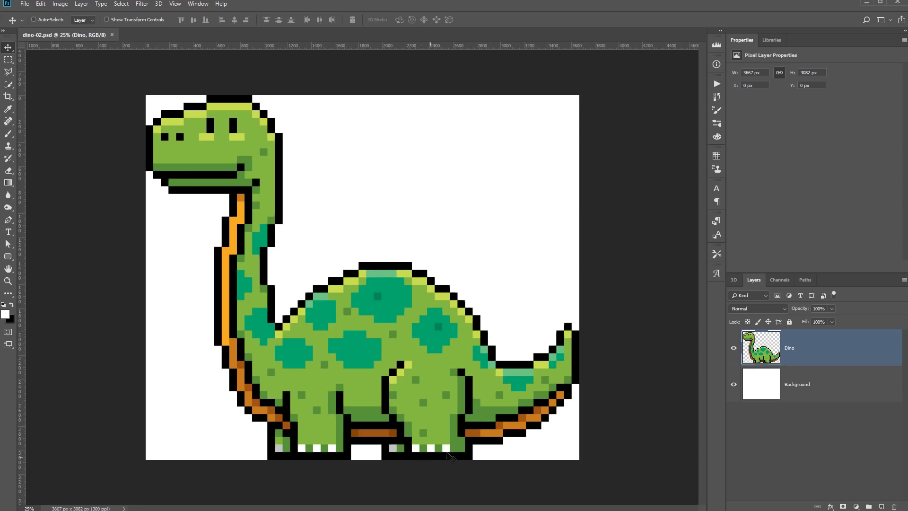
left_click(734, 349)
left_click(8, 282)
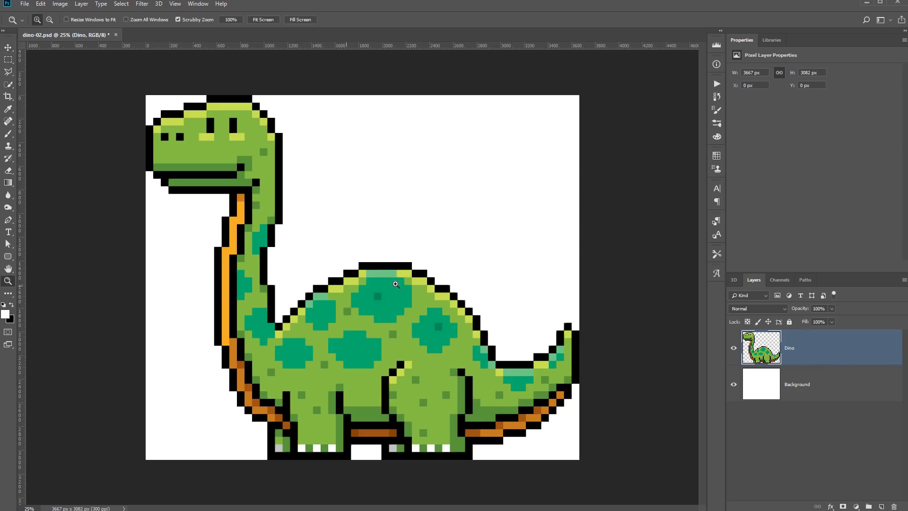
left_click(348, 272)
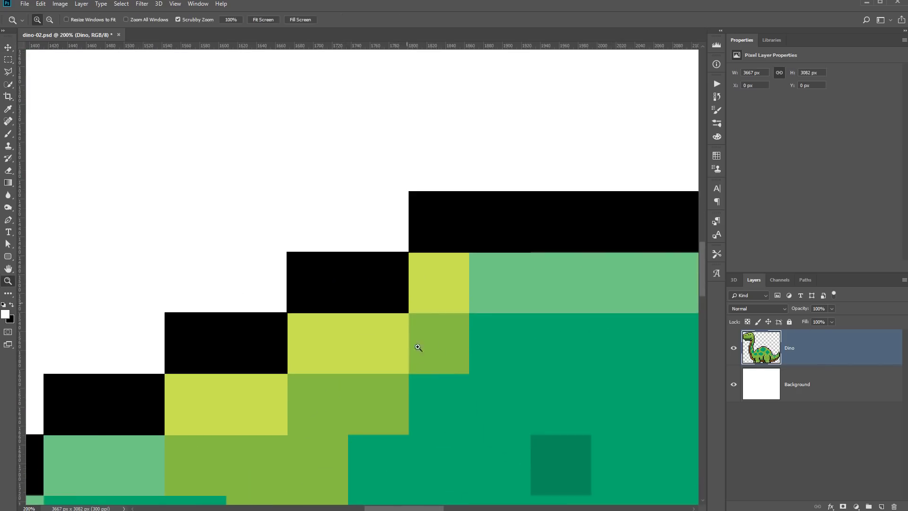
right_click(419, 354)
left_click(429, 353)
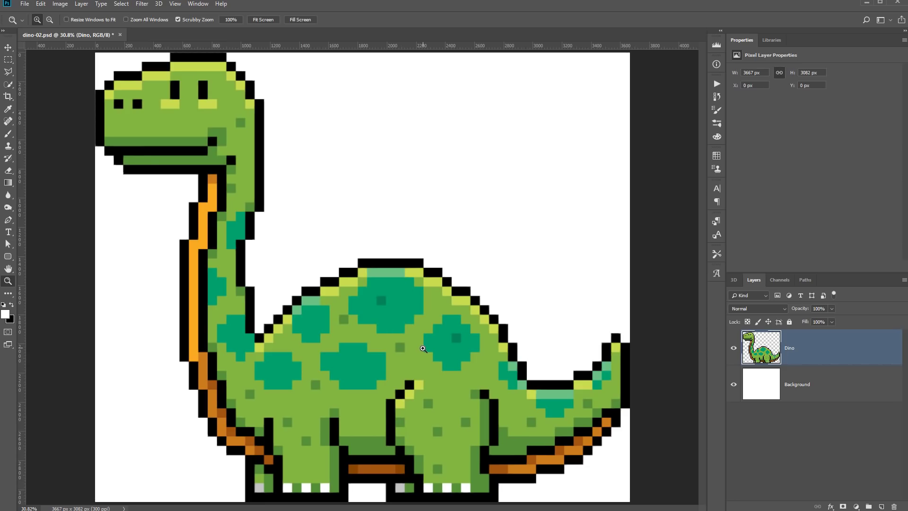
Enter 72 pixels/inch resolution and 350 px width for the dino in Image Size.
left_click(61, 5)
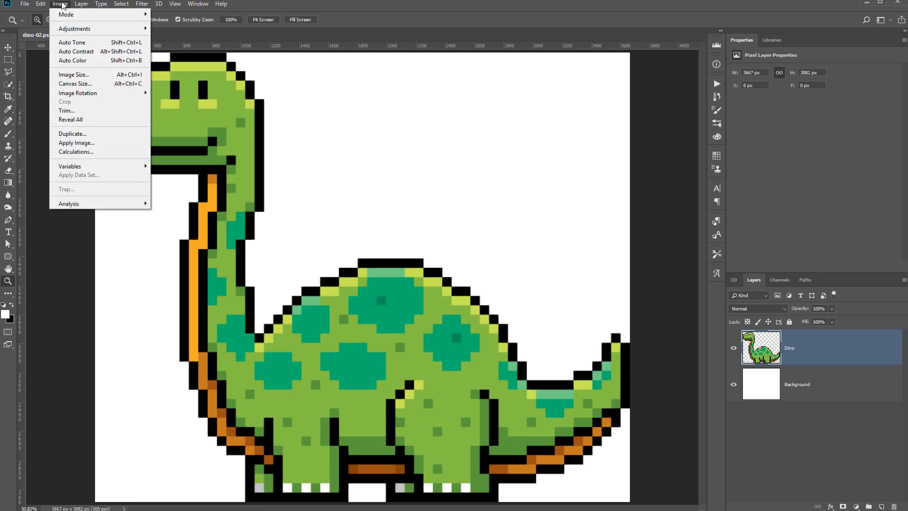
left_click(74, 74)
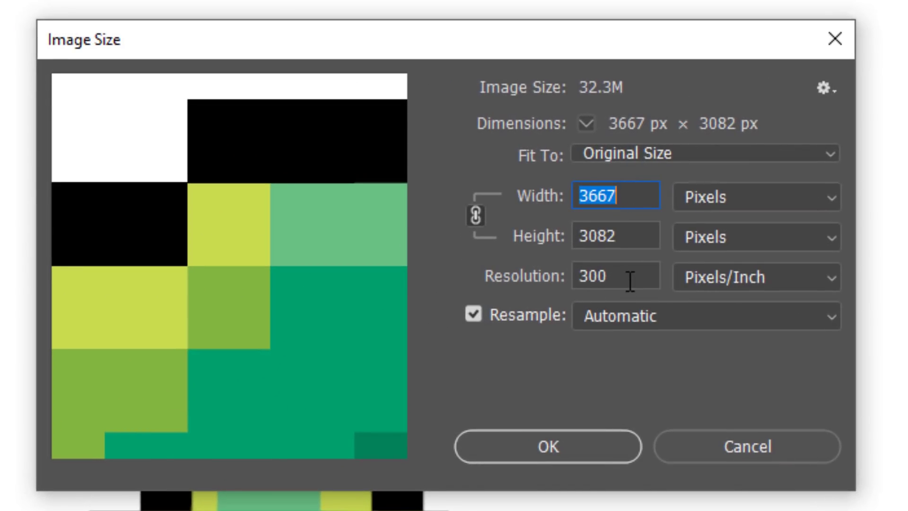
left_click_drag(631, 279, 547, 286)
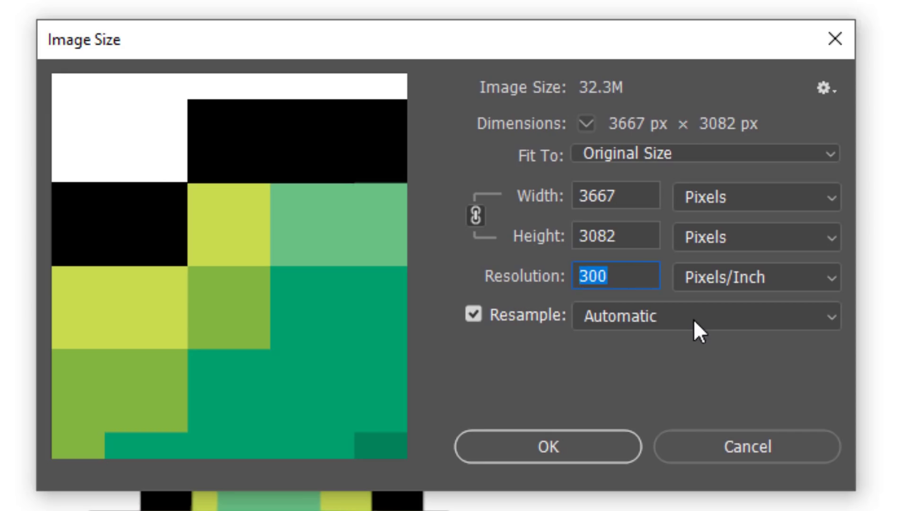
type("72")
left_click_drag(632, 197, 577, 197)
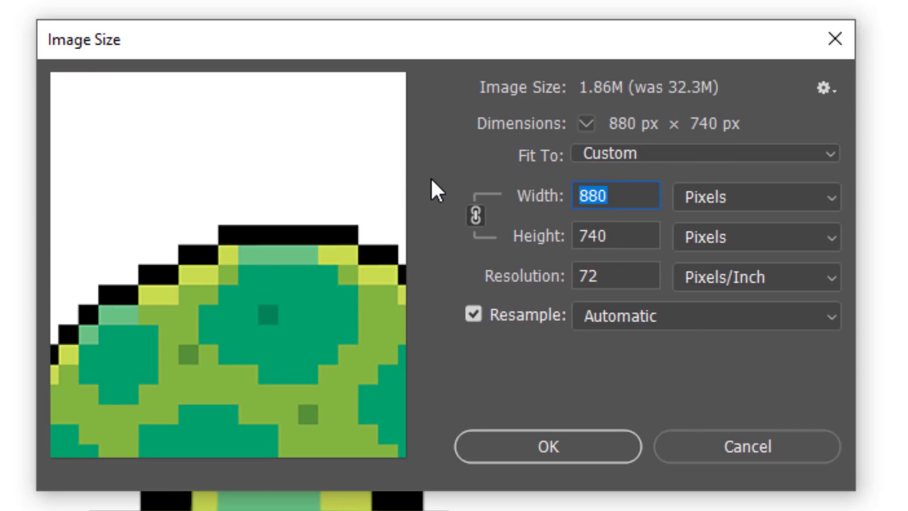
type("350")
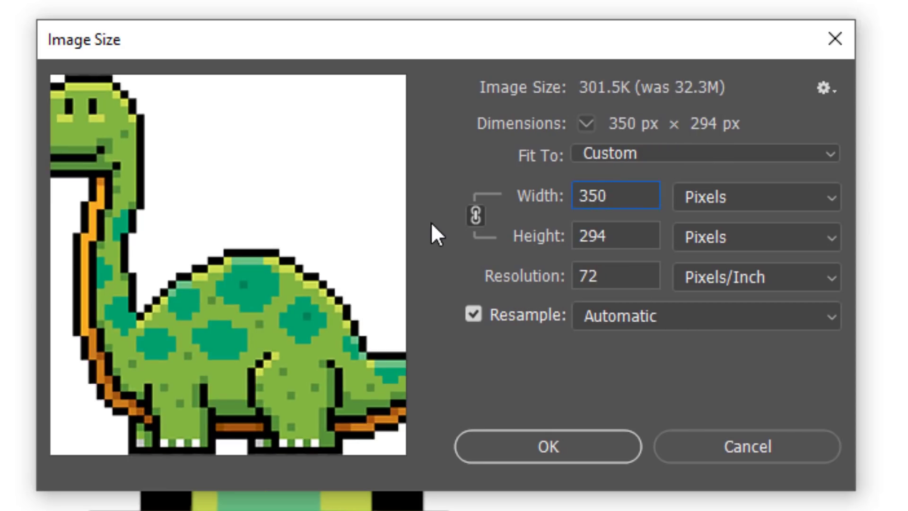
left_click(573, 446)
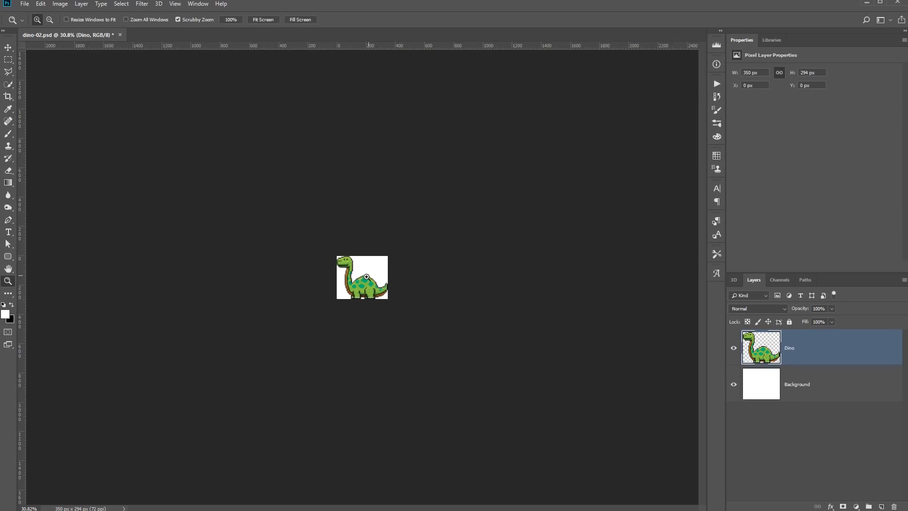
right_click(362, 278)
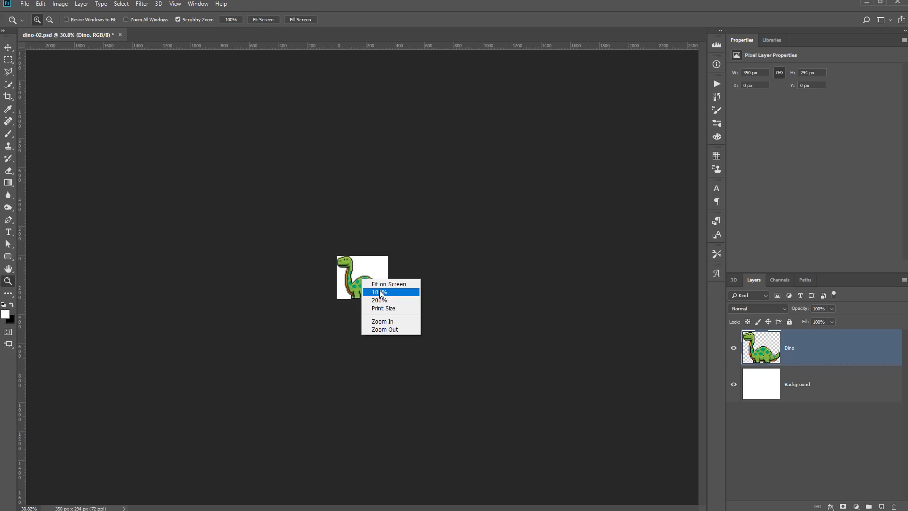
left_click(381, 293)
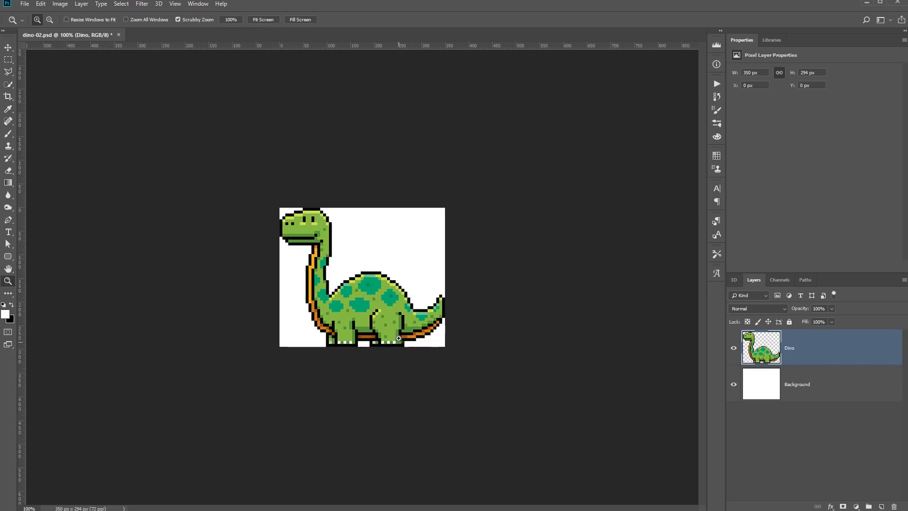
left_click_drag(353, 275, 353, 275)
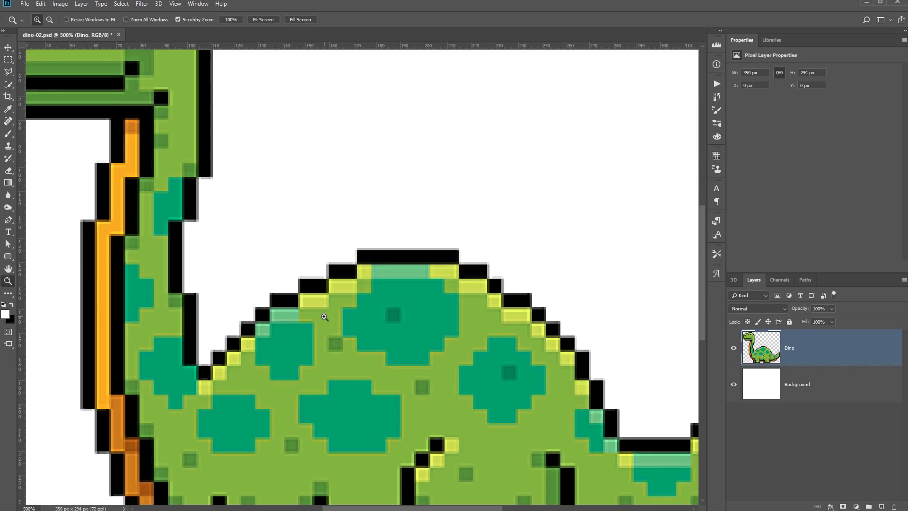
Undo the resize back to 3667 × 3082 px and fit the dino on screen.
key("ctrl+z")
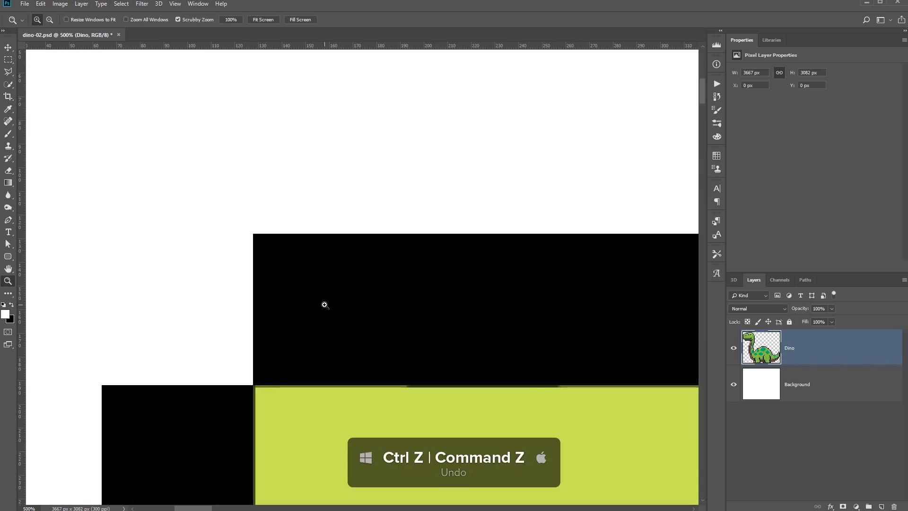
right_click(324, 305)
left_click(335, 313)
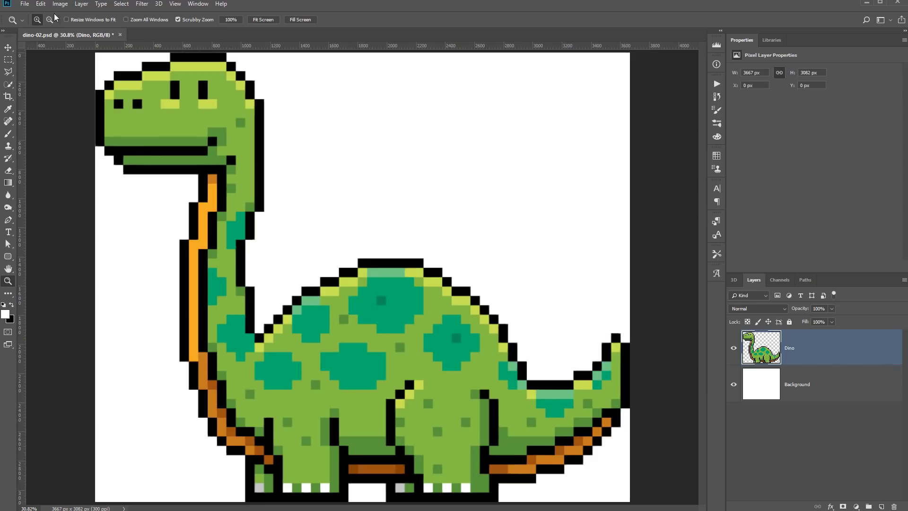
List the available resampling methods in the Image Size dialog.
left_click(59, 3)
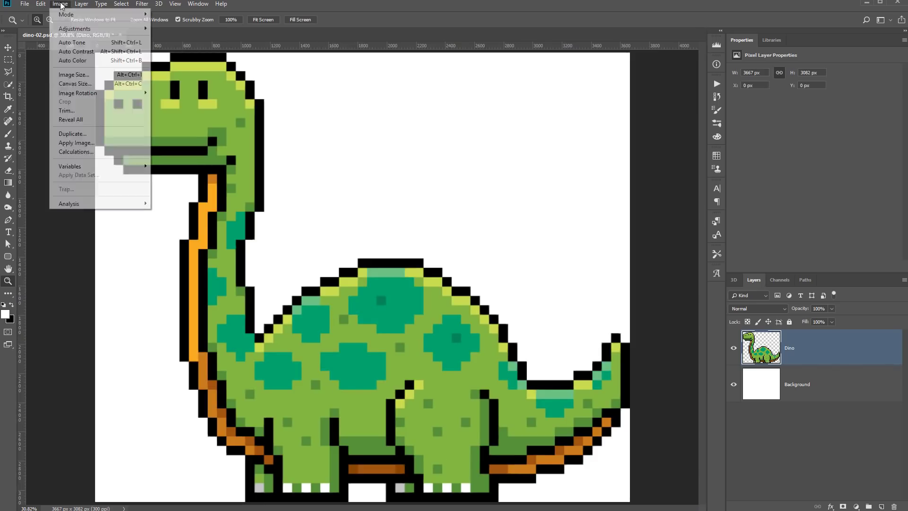
left_click(88, 74)
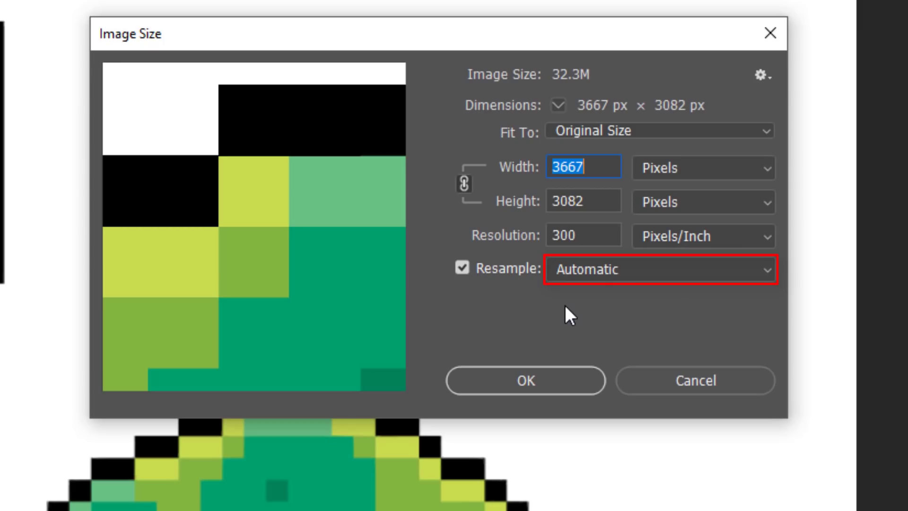
left_click(598, 269)
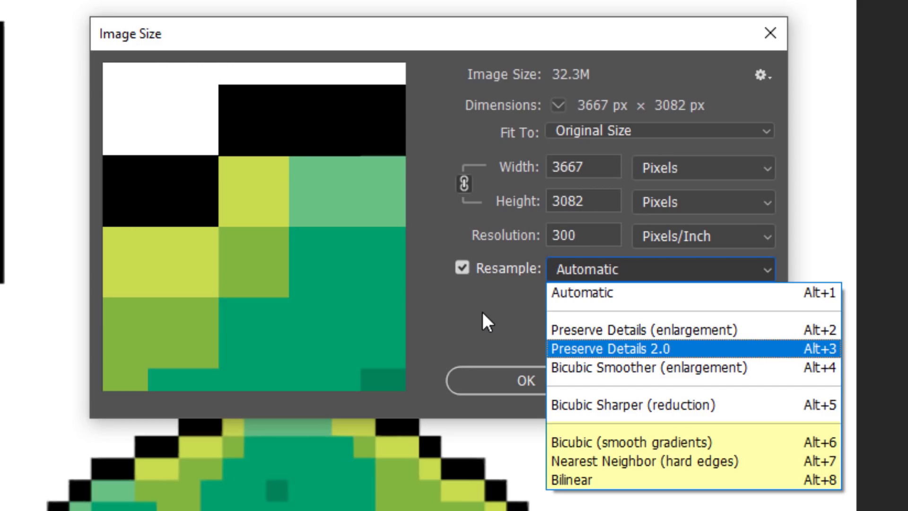
Resize the dino to 350 px wide at 72 ppi using Nearest Neighbor (hard edges).
left_click(479, 306)
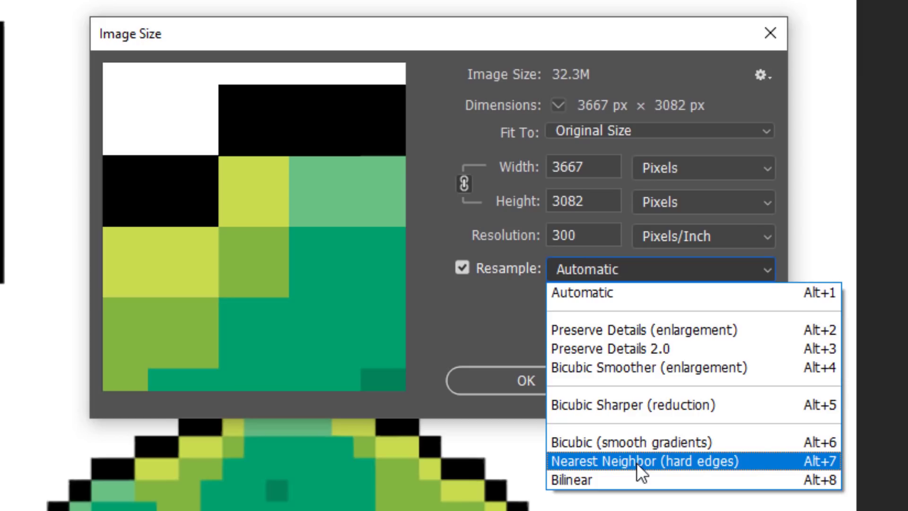
left_click(636, 462)
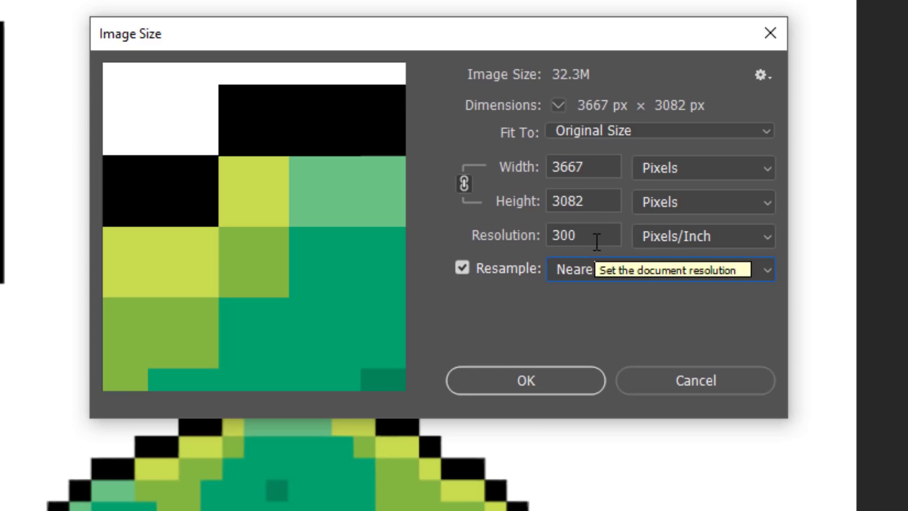
left_click_drag(592, 235, 507, 236)
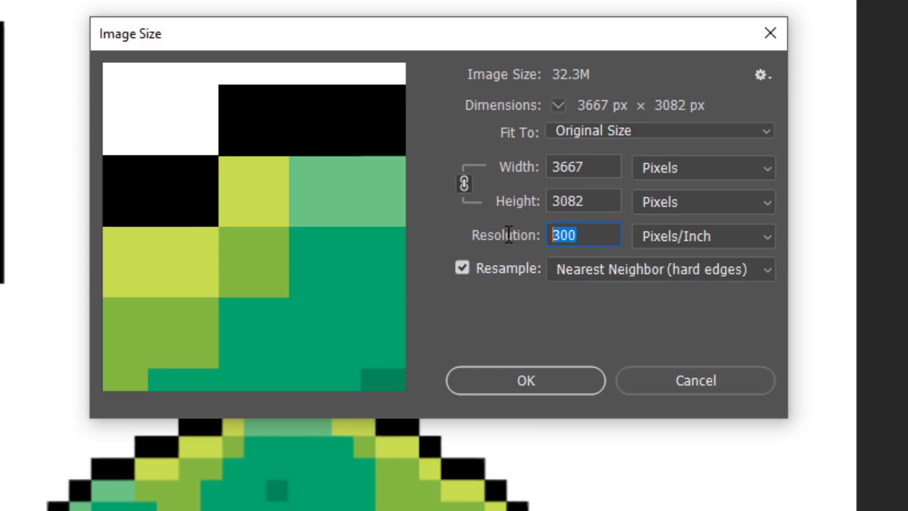
type("72")
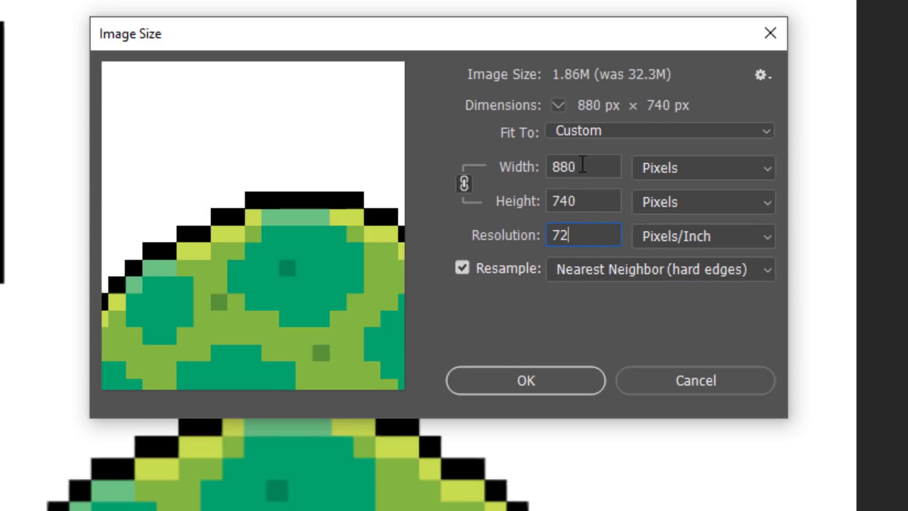
left_click_drag(584, 158, 508, 156)
type("350")
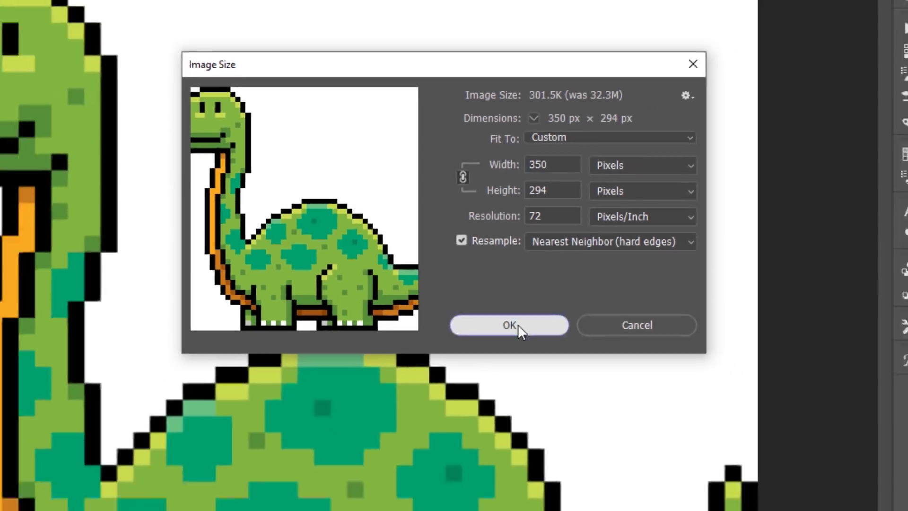
left_click(529, 376)
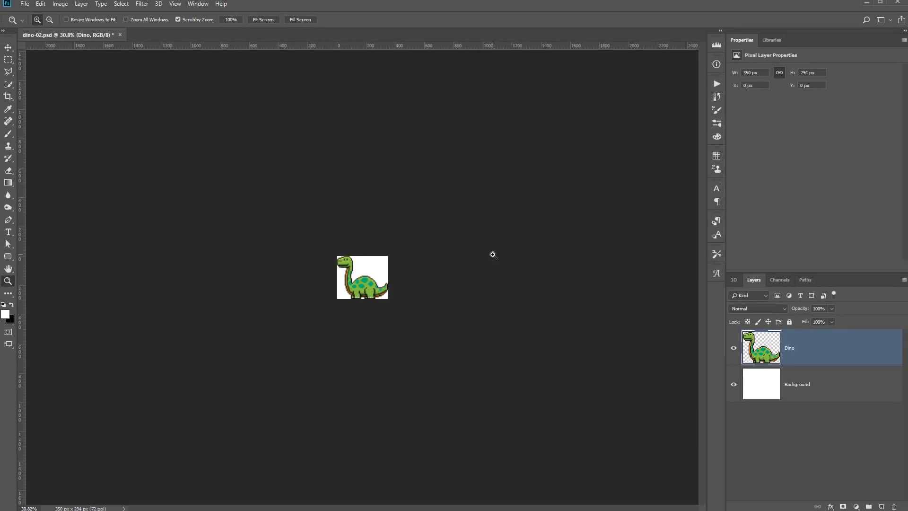
left_click_drag(363, 281, 363, 282)
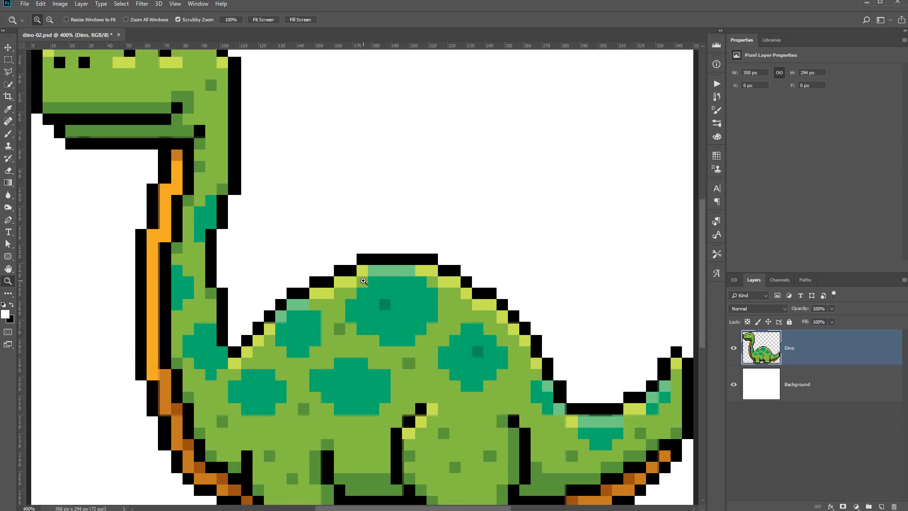
left_click(362, 281)
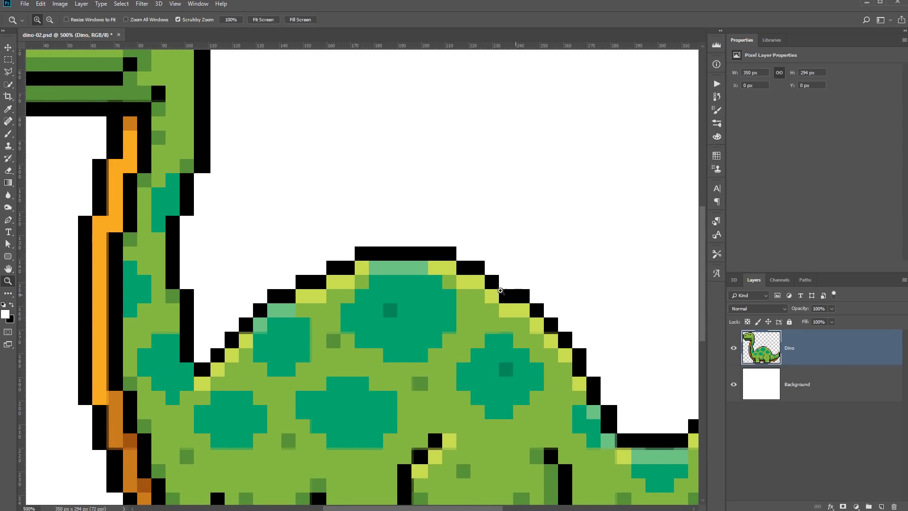
right_click(432, 262)
left_click(447, 266)
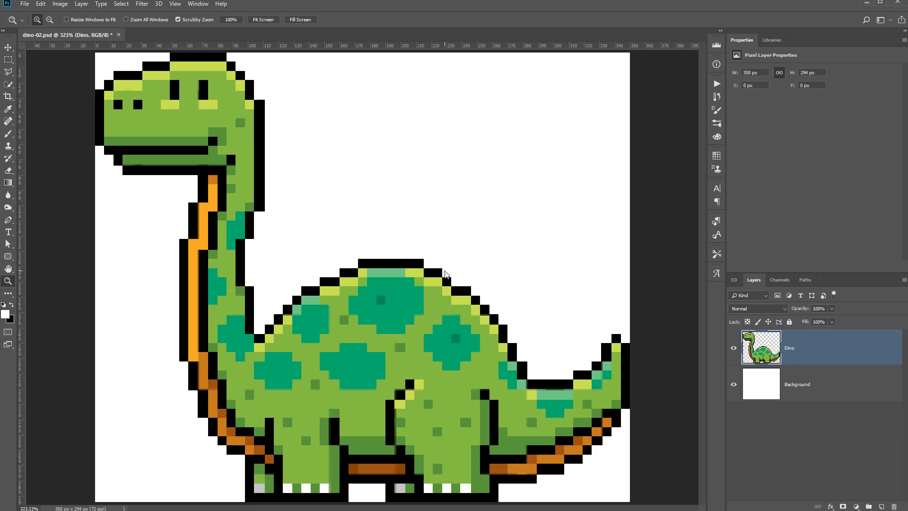
right_click(444, 270)
left_click(469, 321)
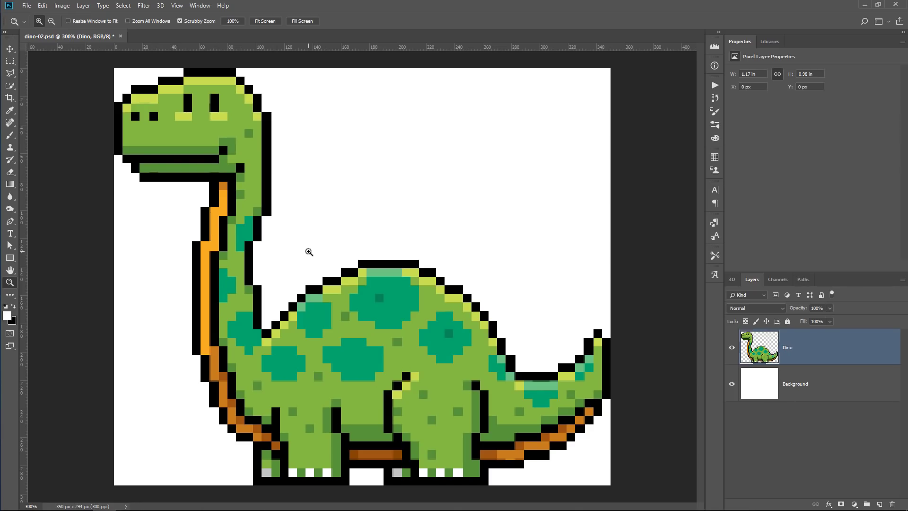
right_click(343, 224)
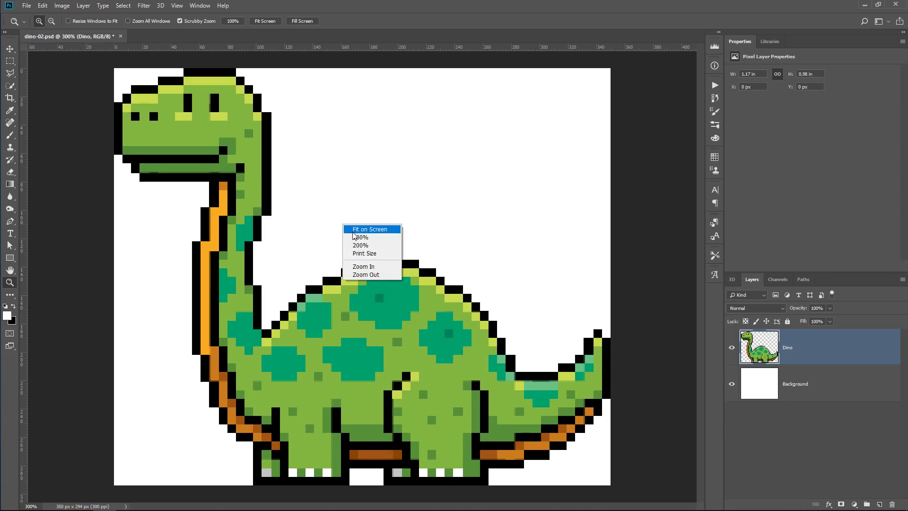
left_click(359, 237)
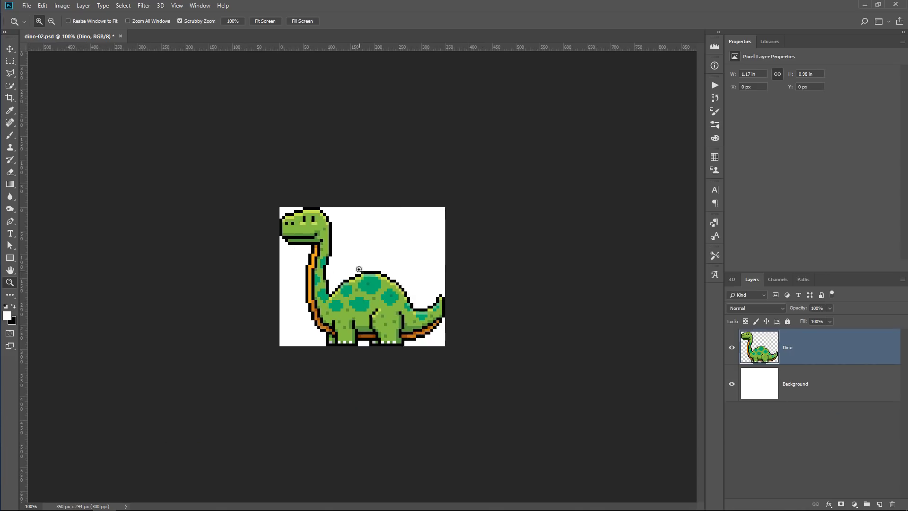
key("m")
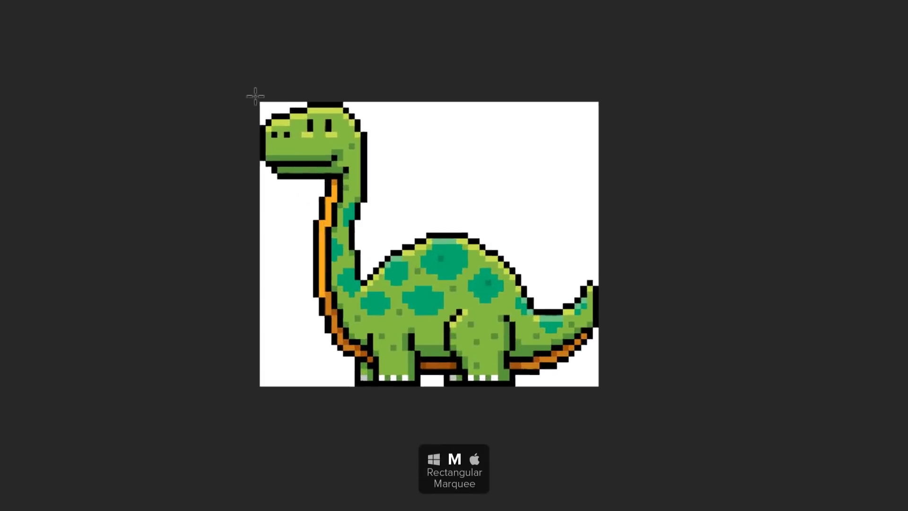
left_click_drag(280, 207, 402, 322)
left_click_drag(528, 339, 653, 411)
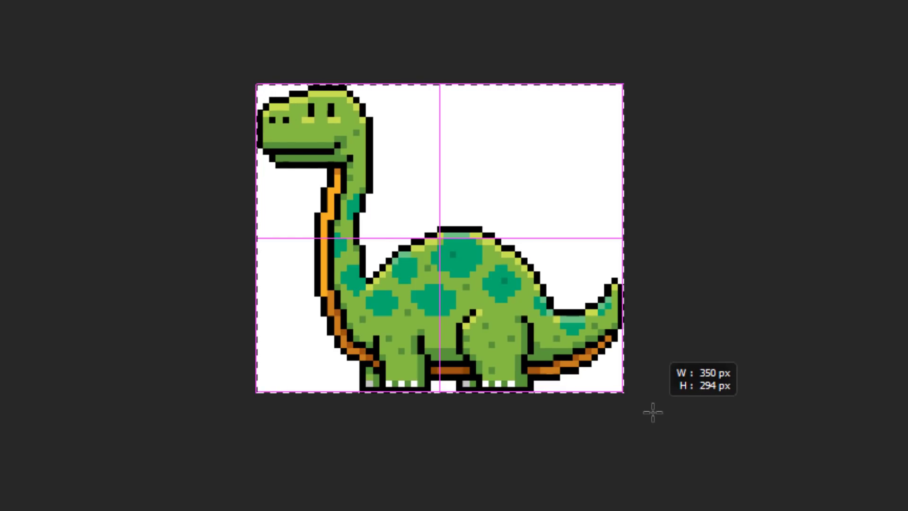
left_click_drag(653, 412, 648, 410)
left_click(62, 6)
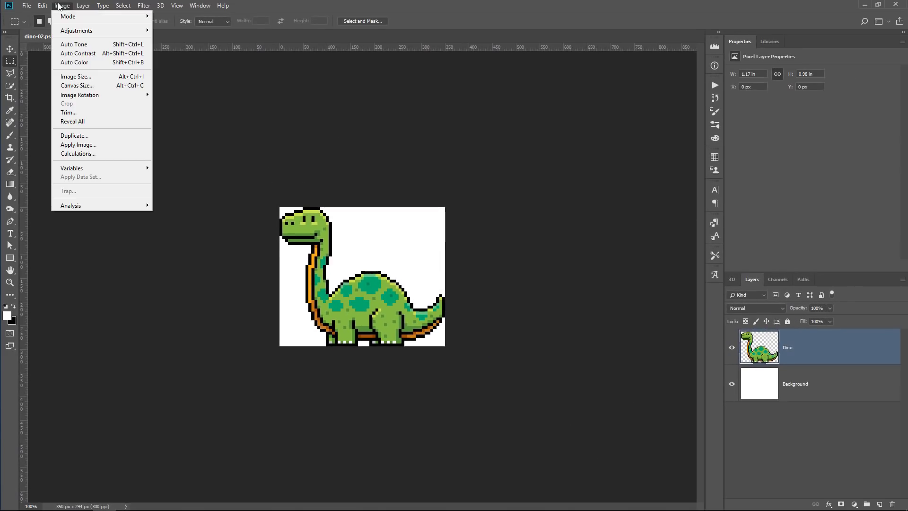
left_click(89, 77)
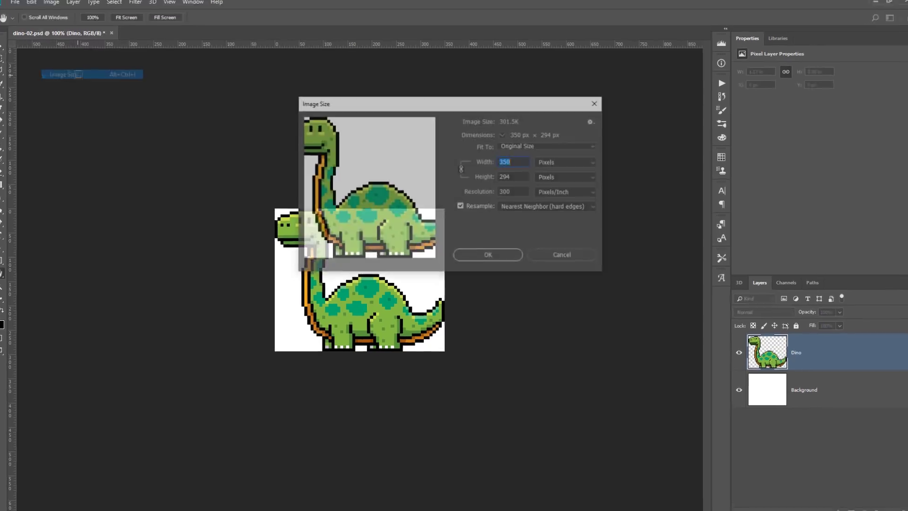
left_click(590, 274)
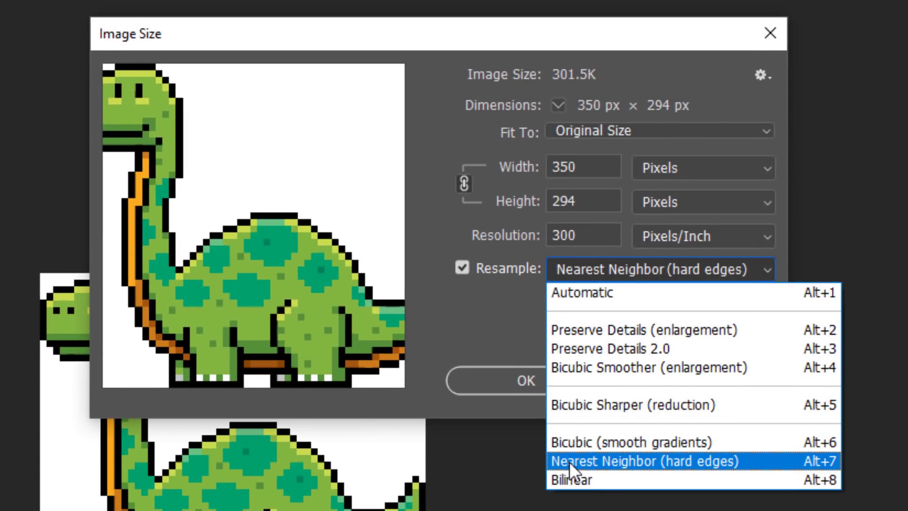
left_click(511, 326)
left_click_drag(596, 166, 479, 173)
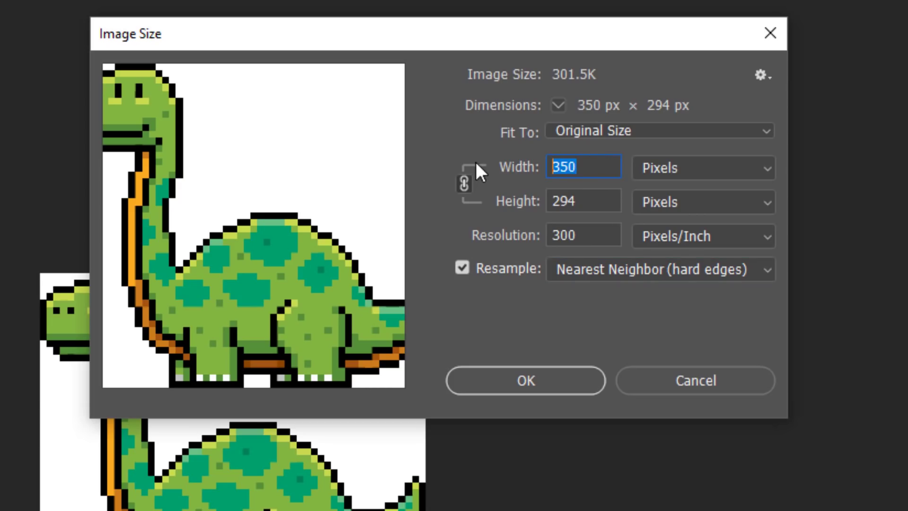
type("3")
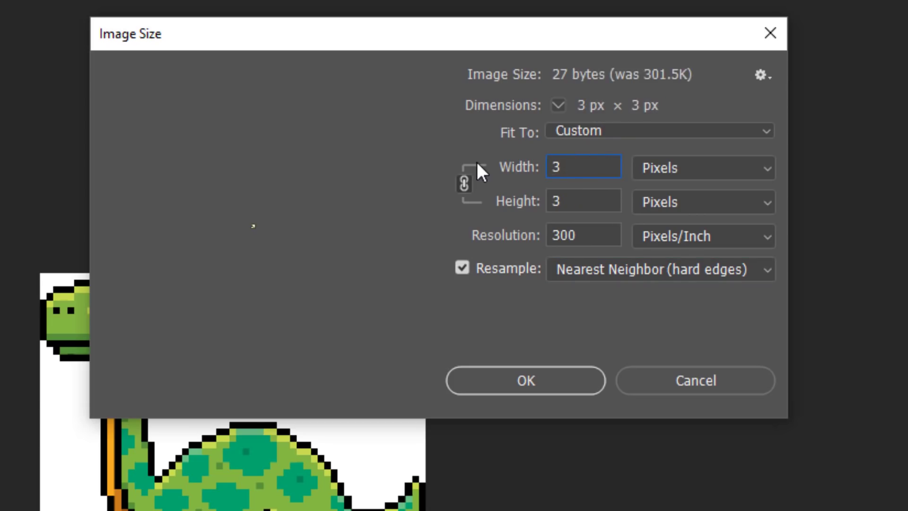
type("000")
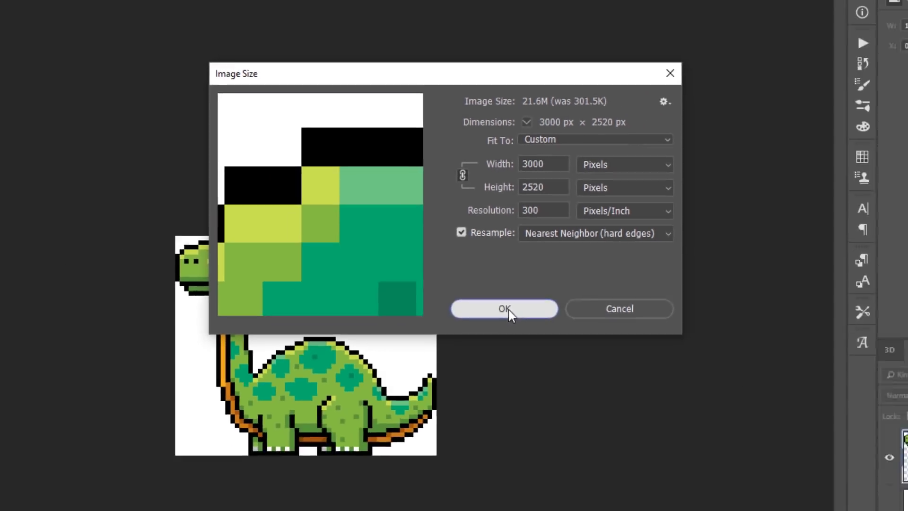
left_click(545, 387)
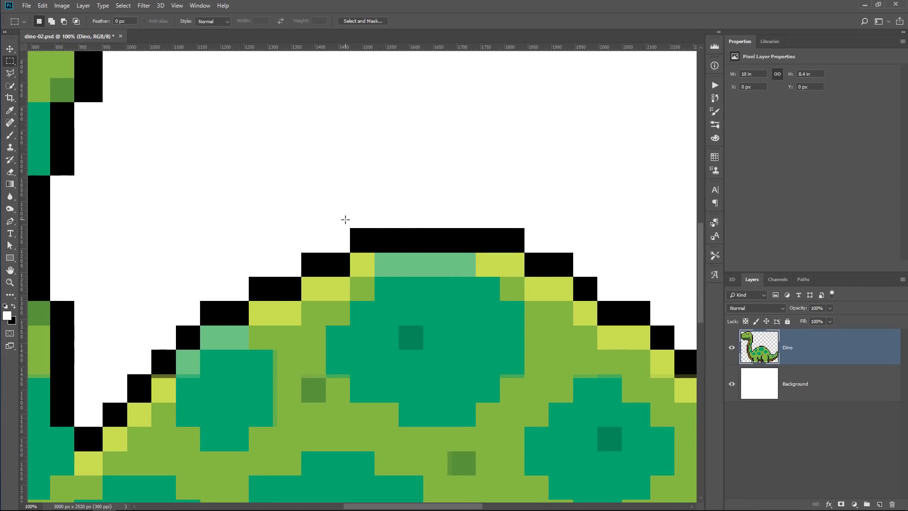
key("ctrl+z")
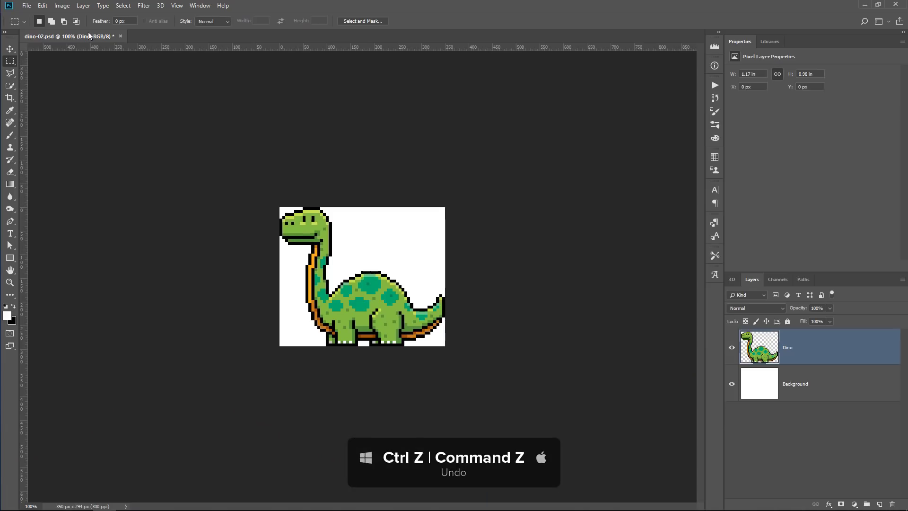
Reopen Image Size and switch resampling to Automatic for the 3000 × 2520 px target.
left_click(62, 5)
left_click(92, 78)
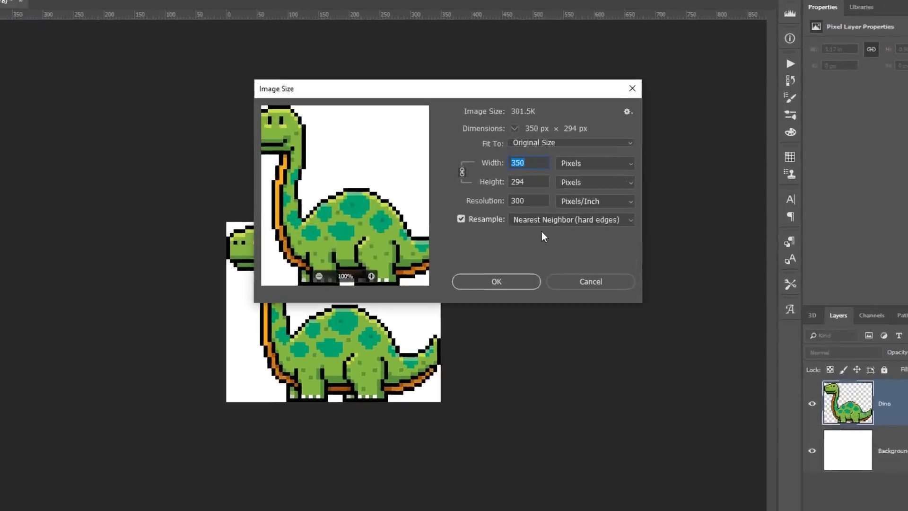
left_click(541, 221)
left_click(546, 234)
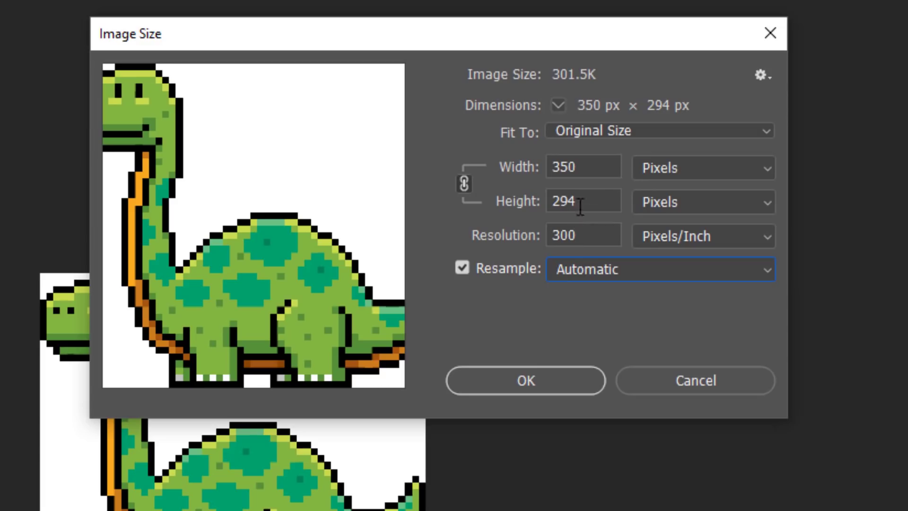
type("300")
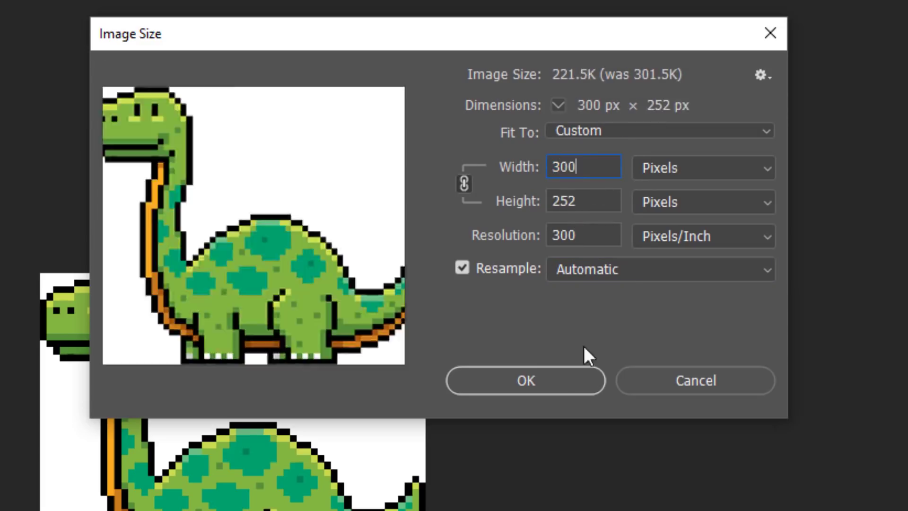
type("0")
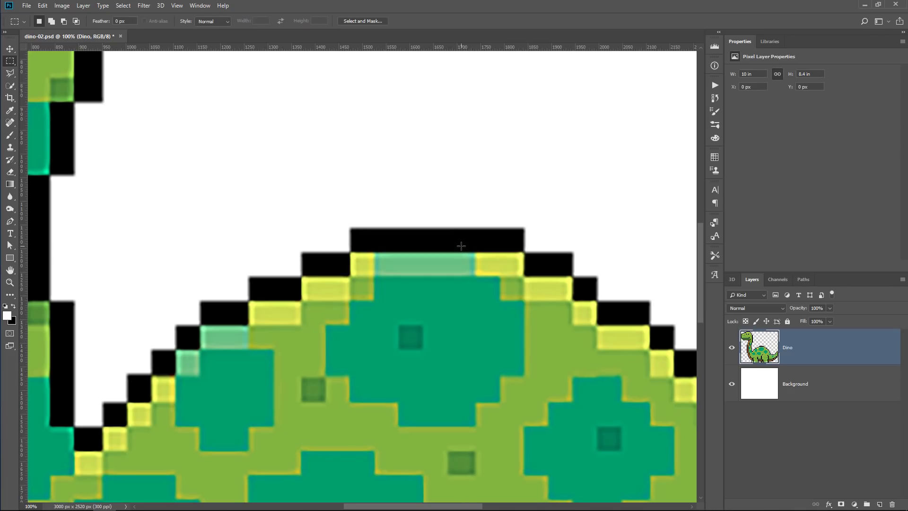
Undo the automatic-resampling enlargement, restoring 3667 × 3082 px, and fit the image on screen.
key("z")
key("ctrl+z")
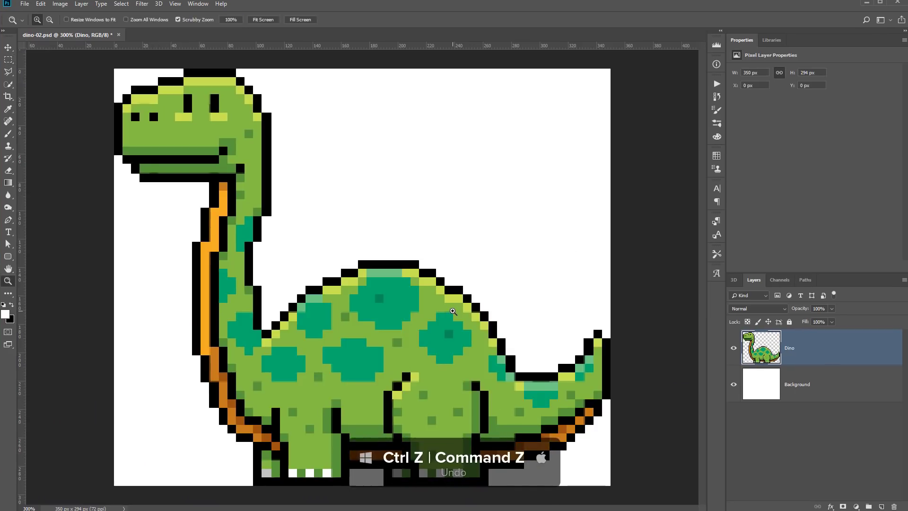
key("ctrl+z")
right_click(457, 305)
left_click(470, 309)
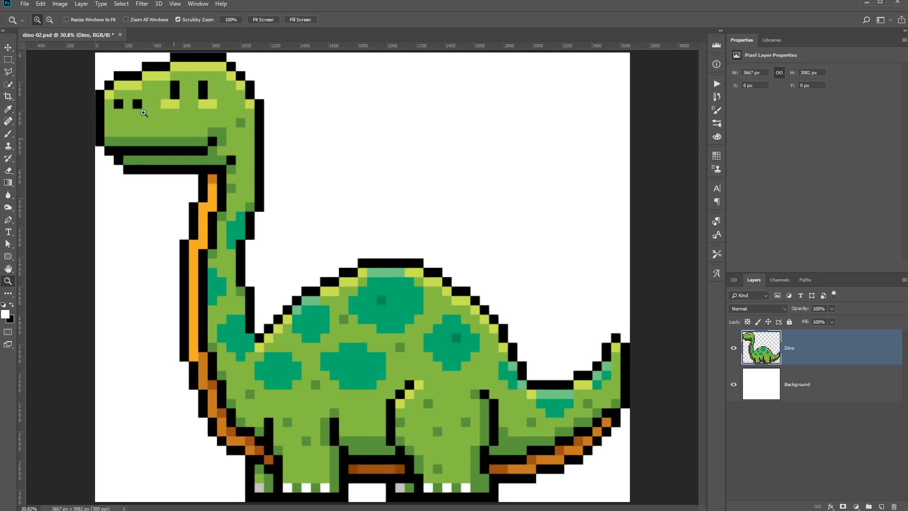
Shrink the dino to about 365 × 307 px with Bicubic Automatic interpolation.
left_click(8, 47)
key("ctrl+t")
key("ctrl+t")
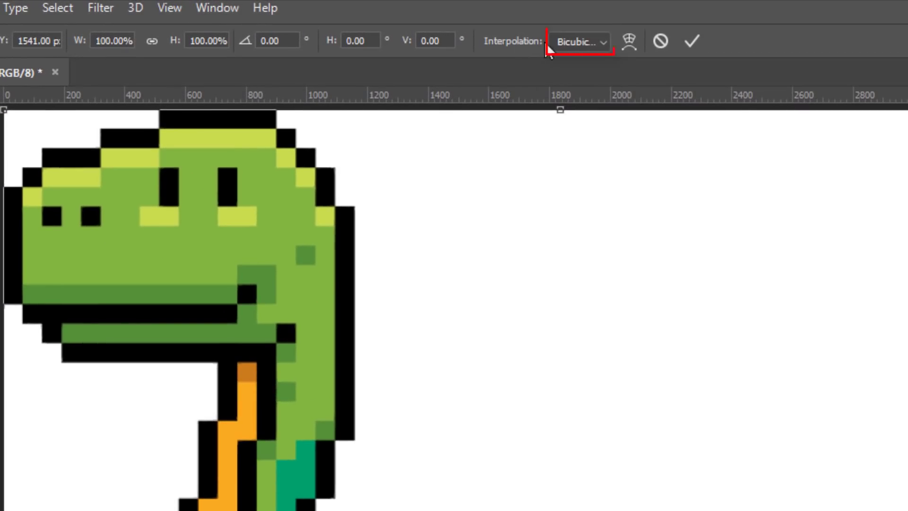
left_click(580, 40)
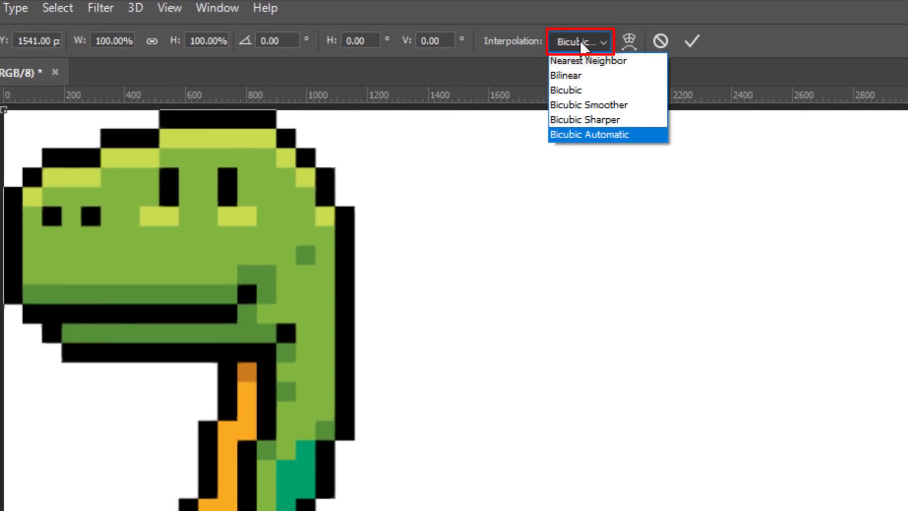
left_click(612, 136)
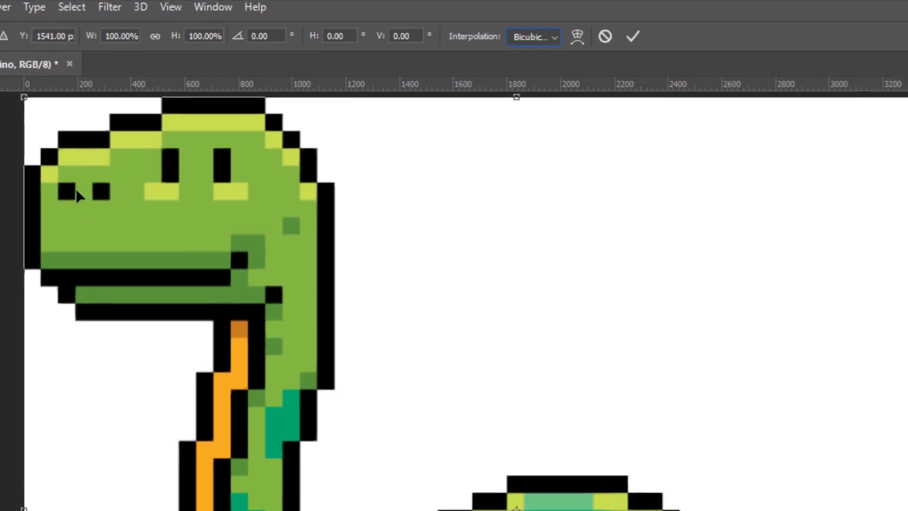
mouse_move(3, 111)
left_mouse_down()
mouse_move(355, 363)
mouse_move(610, 490)
mouse_move(329, 287)
mouse_move(335, 307)
mouse_move(354, 288)
left_mouse_up()
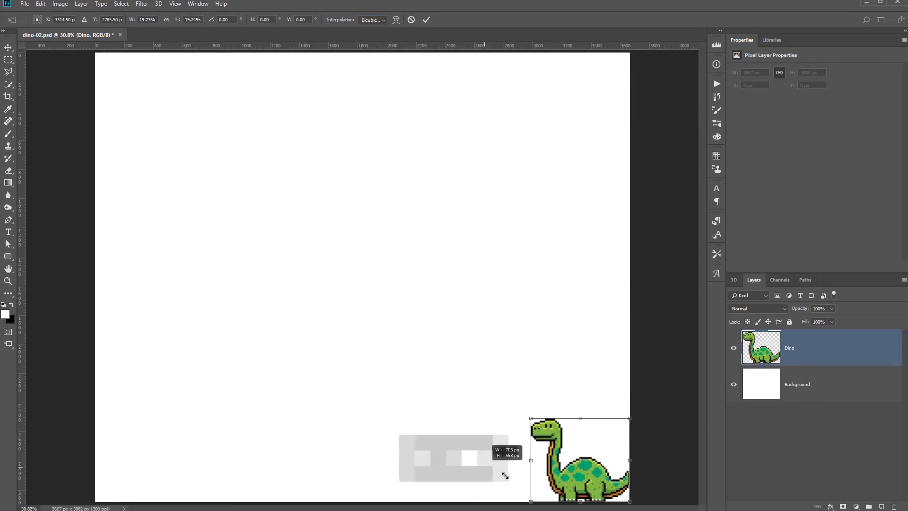
key("Return")
key("z")
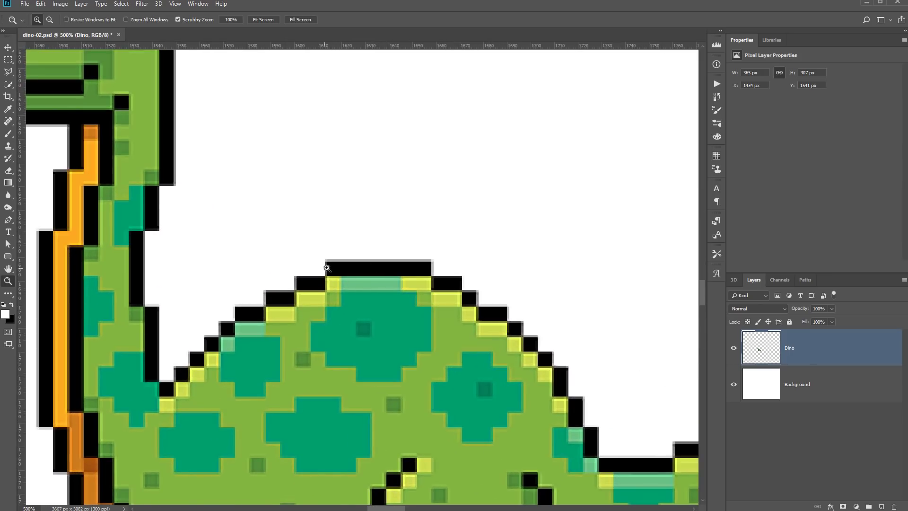
right_click(414, 274)
left_click(418, 280)
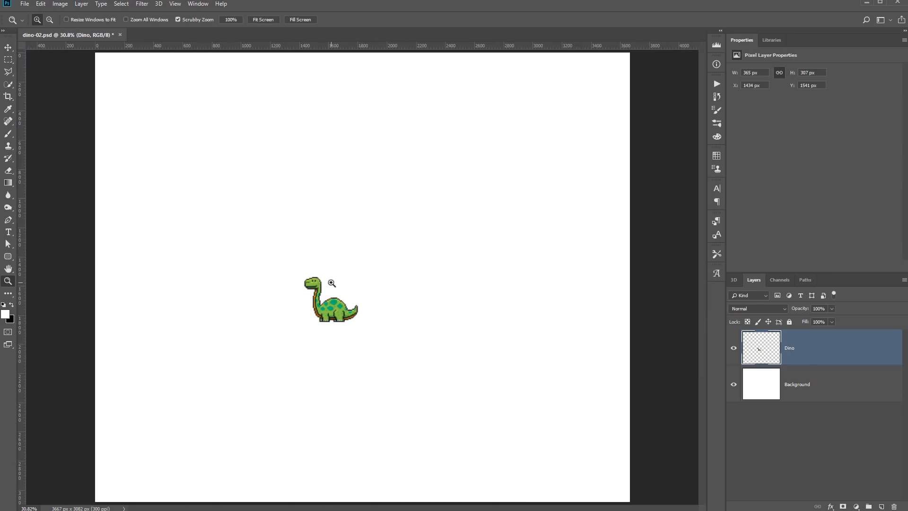
Undo the shrink, then rescale the dino with Nearest Neighbor to 447 × 376 px, moved centre-left.
key("ctrl+z")
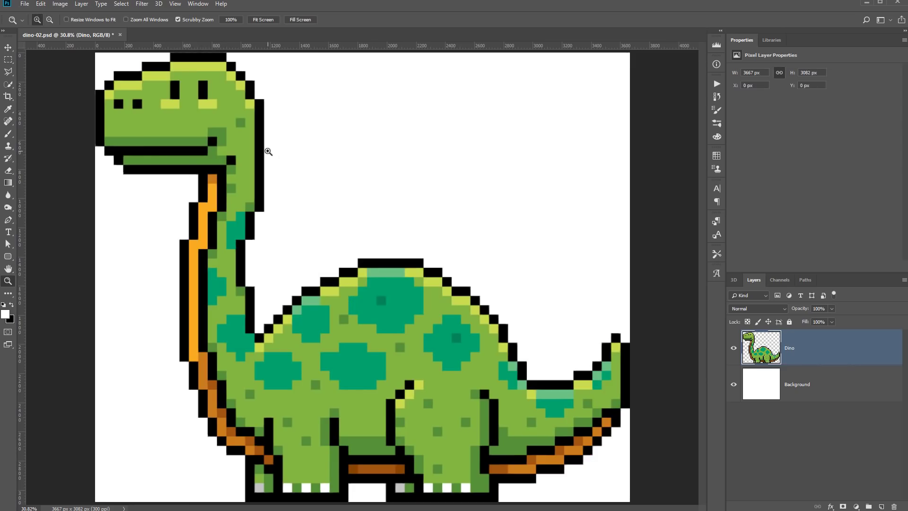
key("ctrl+t")
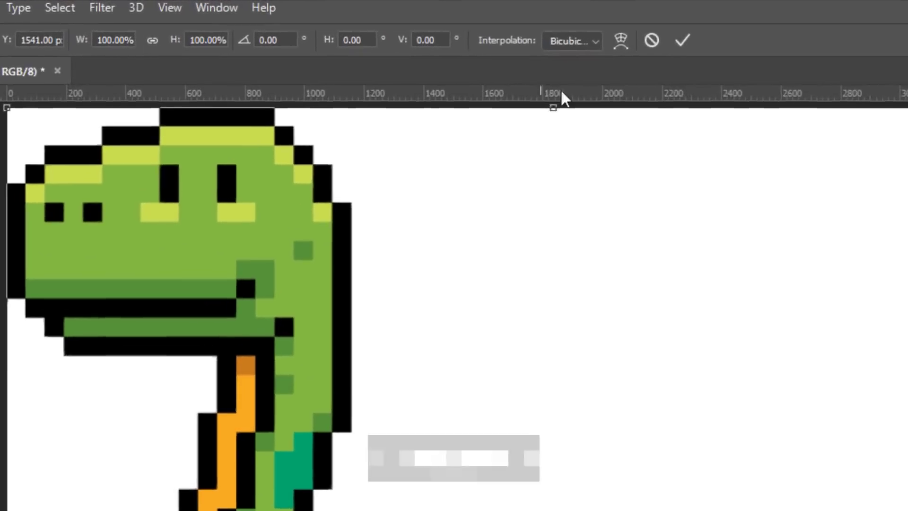
left_click(376, 20)
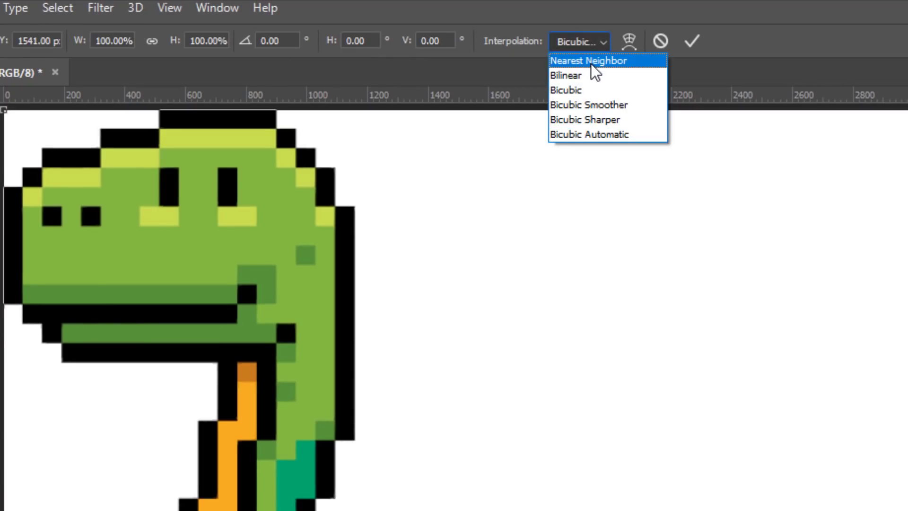
left_click(590, 63)
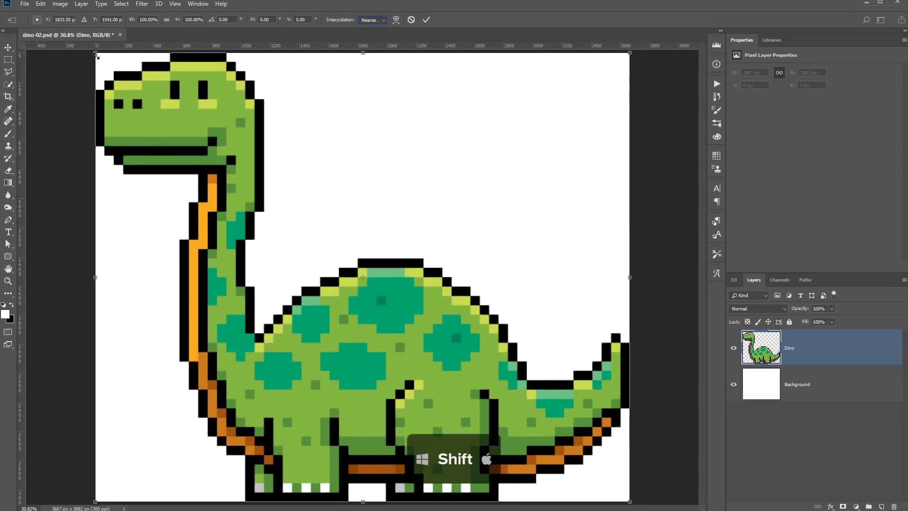
mouse_move(96, 53)
left_mouse_down()
mouse_move(468, 426)
mouse_move(544, 474)
left_mouse_up()
mouse_move(611, 479)
left_mouse_down()
mouse_move(330, 264)
mouse_move(339, 293)
mouse_move(337, 266)
left_mouse_up()
key("Return")
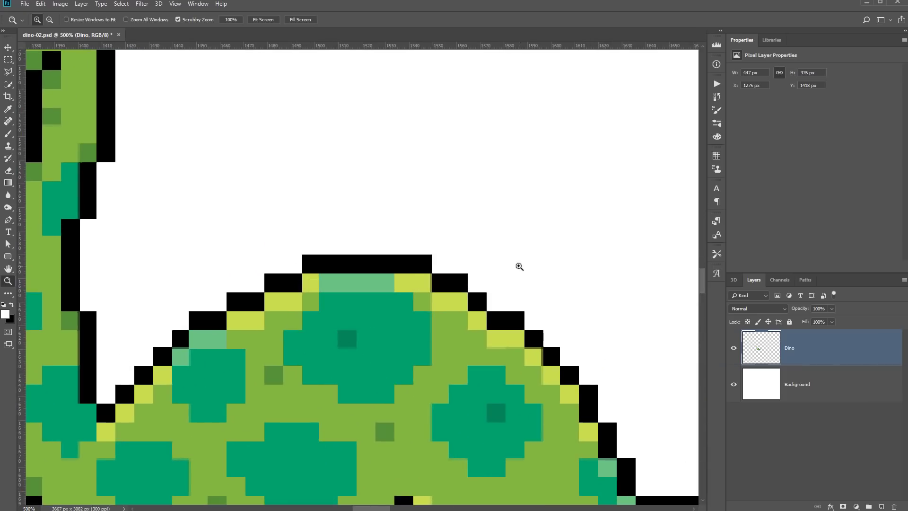
scroll(263, 303, "down", 3)
scroll(324, 213, "down", 1)
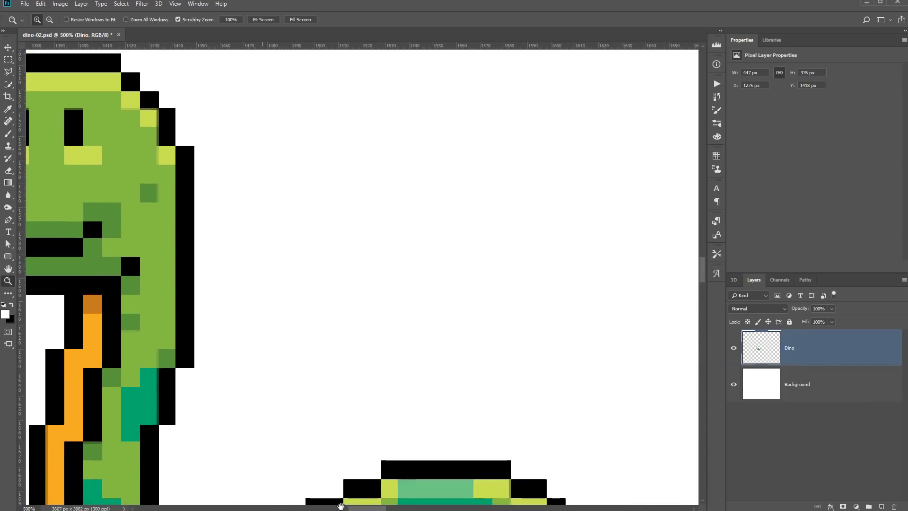
scroll(318, 247, "down", 2)
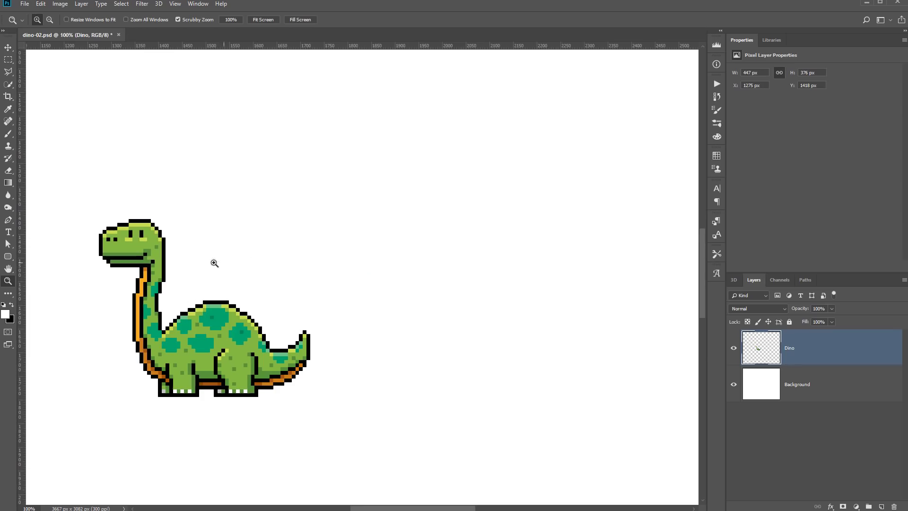
mouse_move(205, 261)
left_mouse_down()
mouse_move(423, 237)
mouse_move(387, 227)
left_mouse_up()
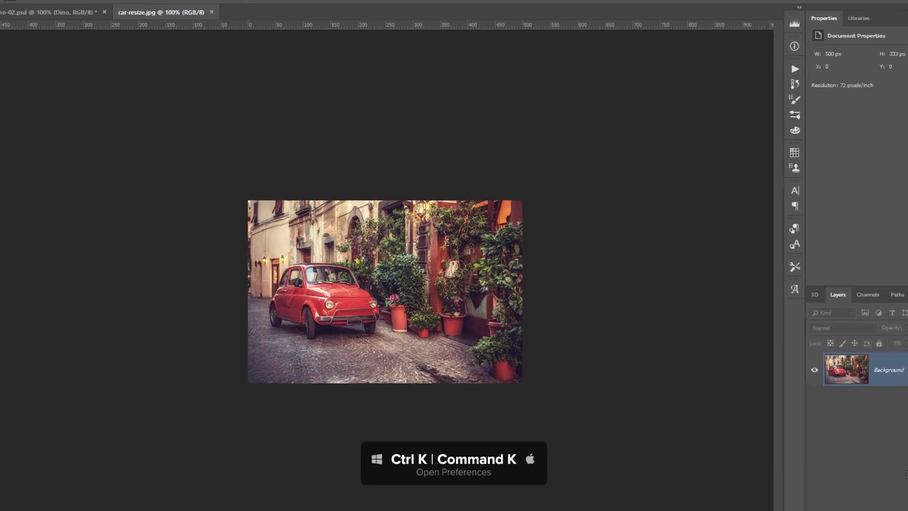
Enable Preserve Details 2.0 Upscale in the Technology Previews preferences.
key("ctrl+k")
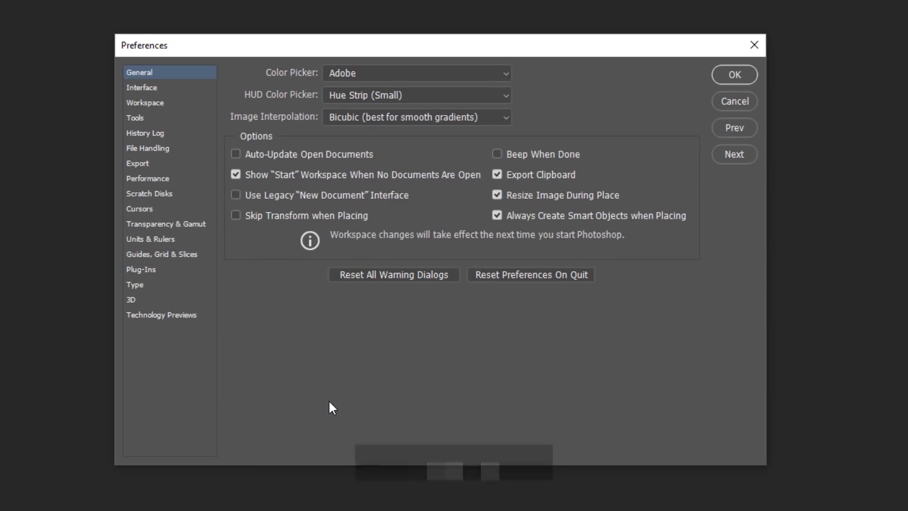
left_click(169, 319)
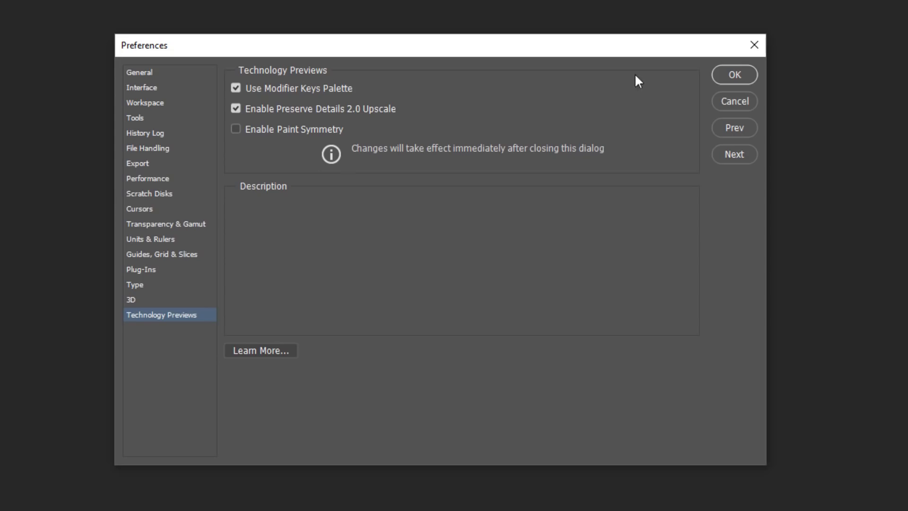
left_click(719, 79)
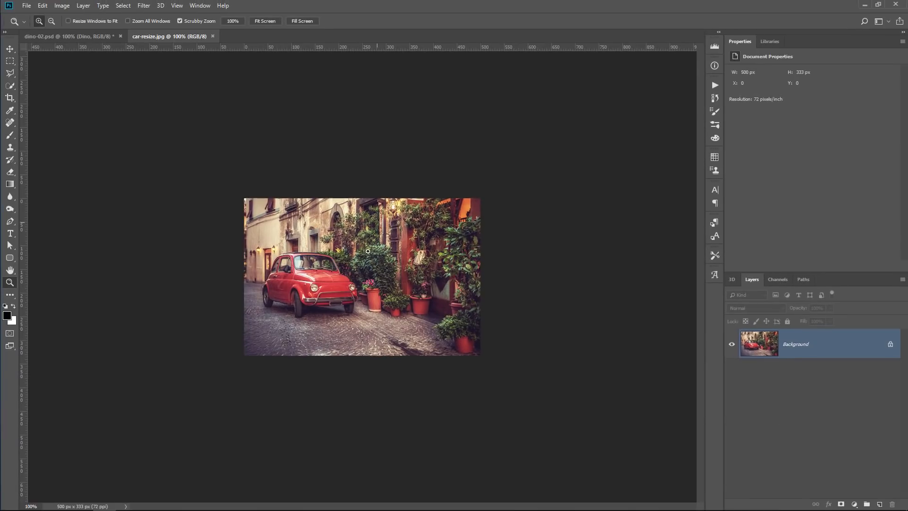
Select the whole car photo with the Rectangular Marquee tool.
key("m")
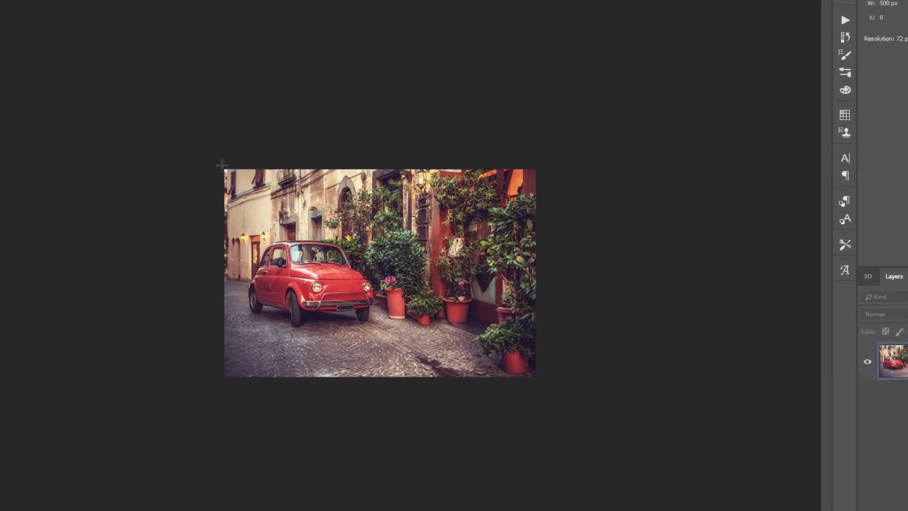
left_click_drag(243, 198, 481, 355)
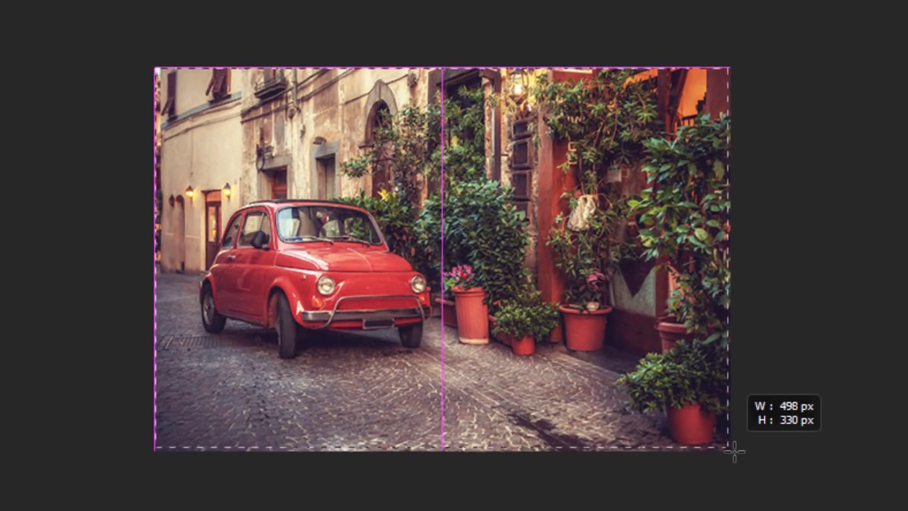
left_click_drag(734, 451, 743, 456)
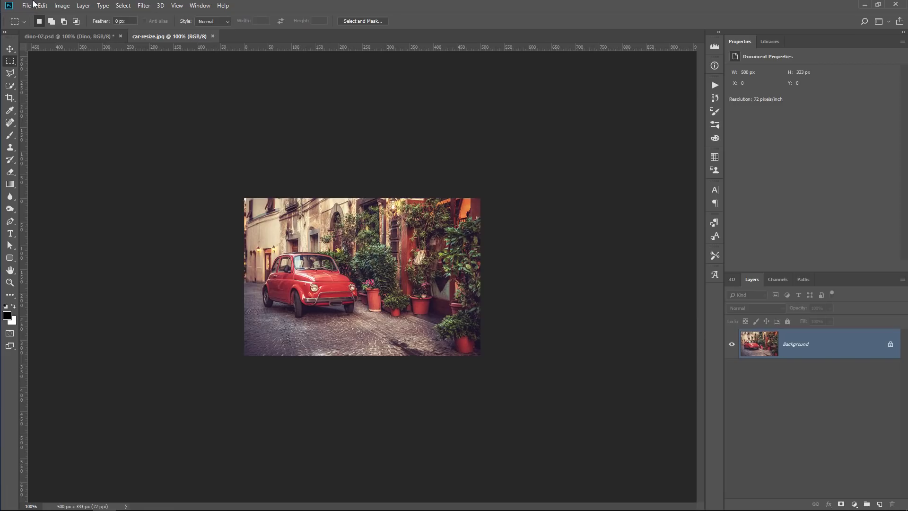
Open Image Size for the car photo, toggle Resample off and on, and keep Automatic.
left_click(62, 5)
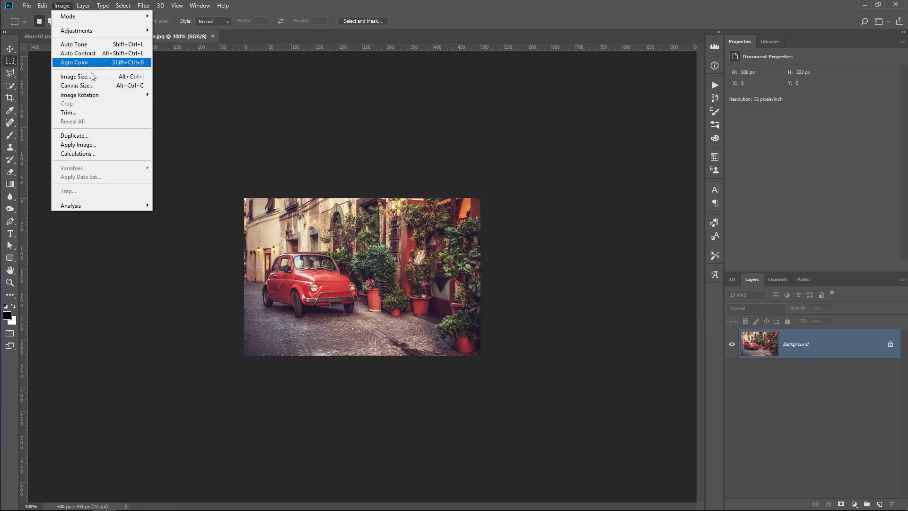
left_click(75, 76)
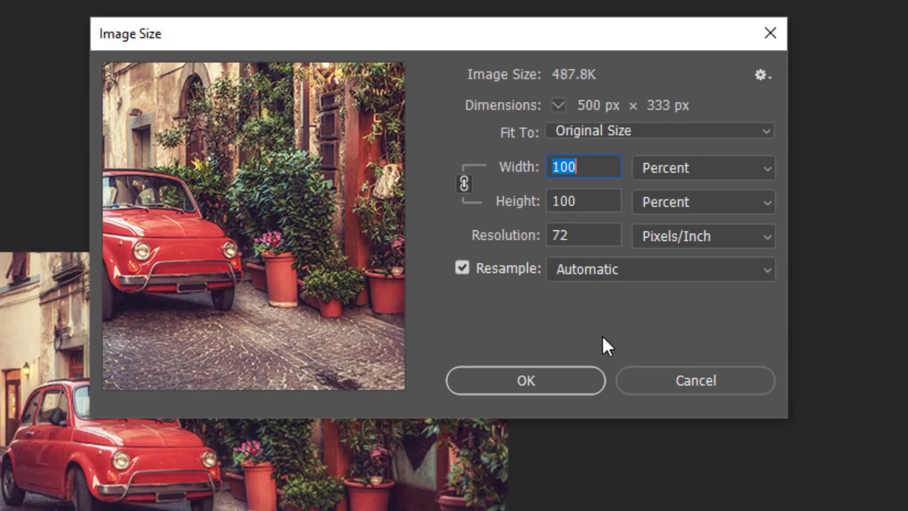
left_click(462, 268)
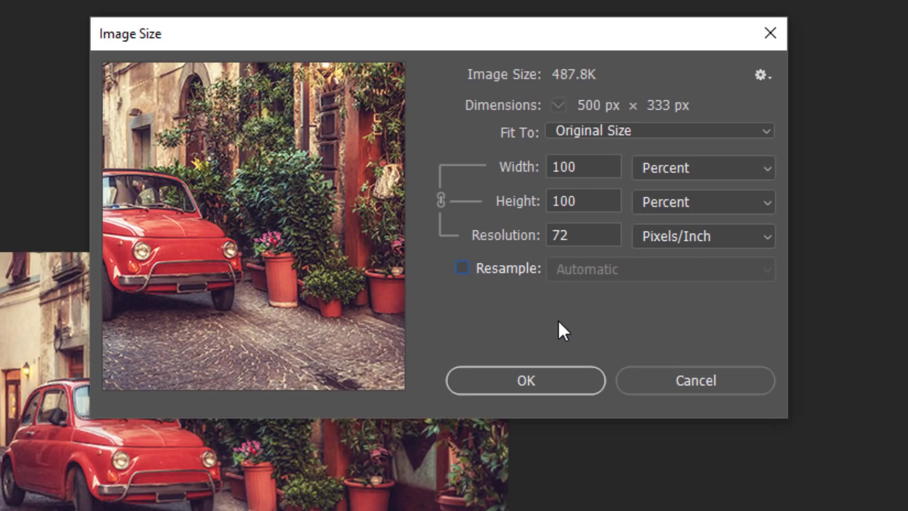
left_click(461, 268)
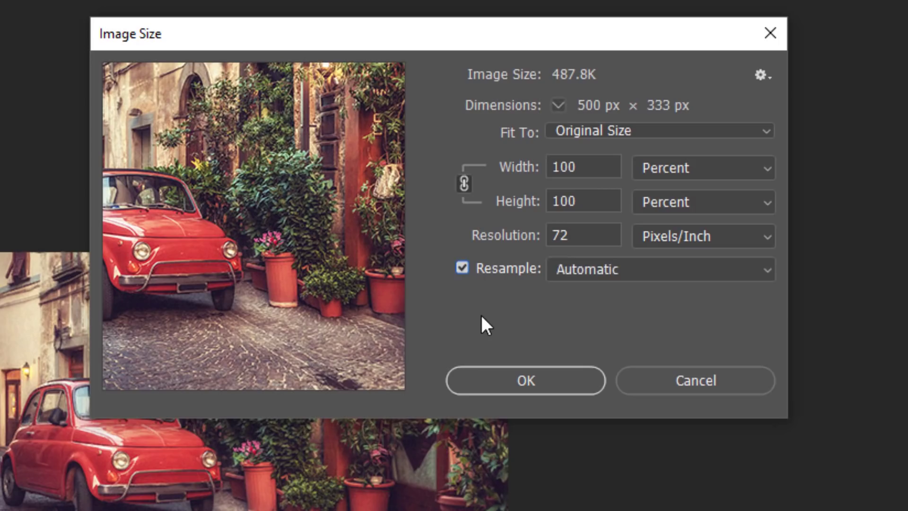
left_click(606, 272)
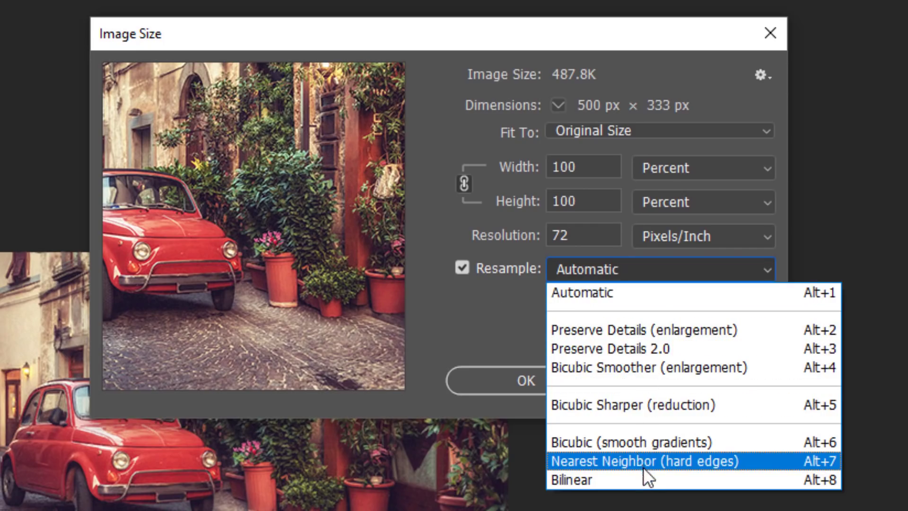
left_click(523, 313)
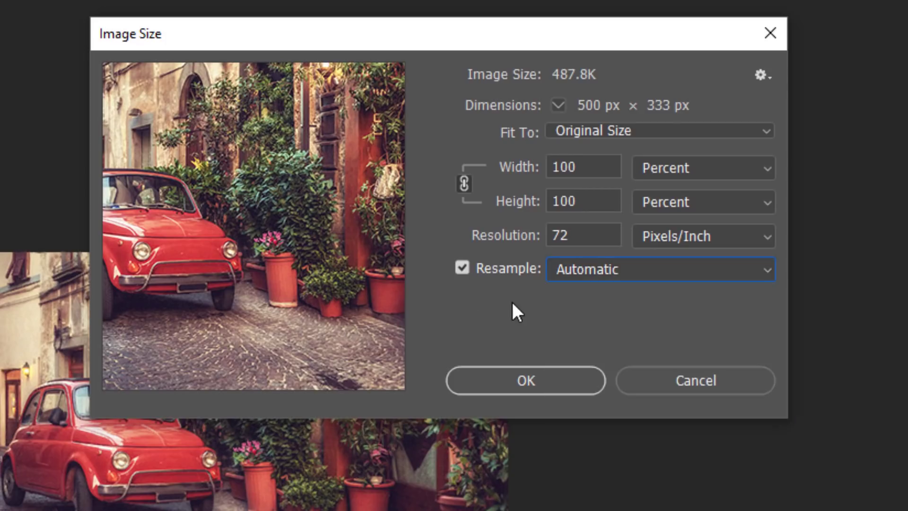
With Resample off, try a 500-inch width, then reset the dialog to its original values.
left_click(459, 269)
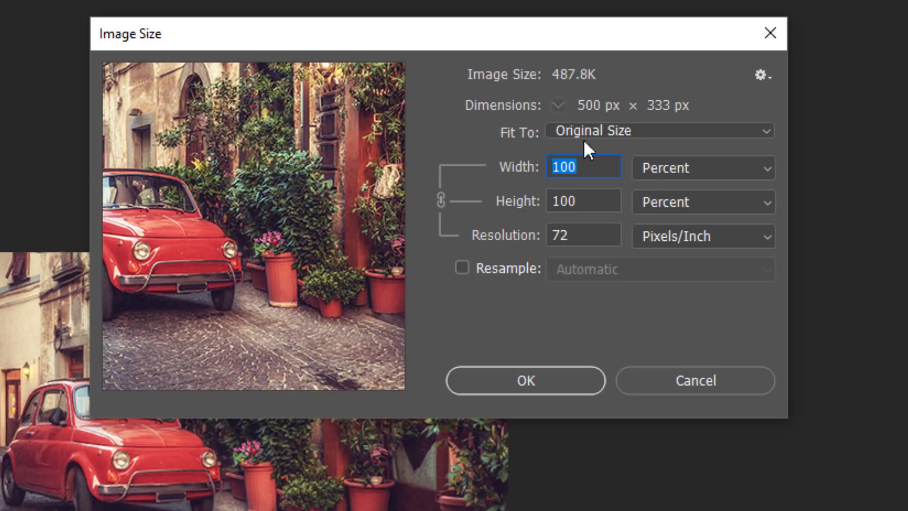
left_click(646, 169)
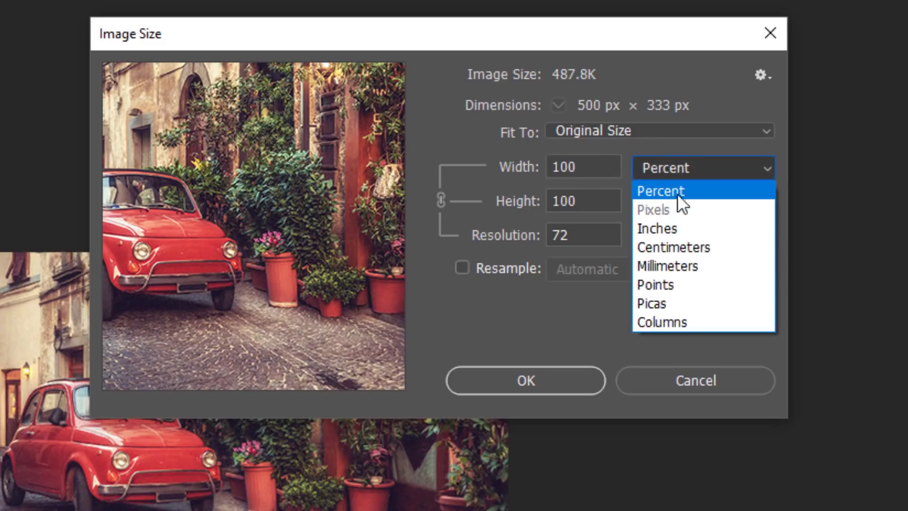
left_click(684, 227)
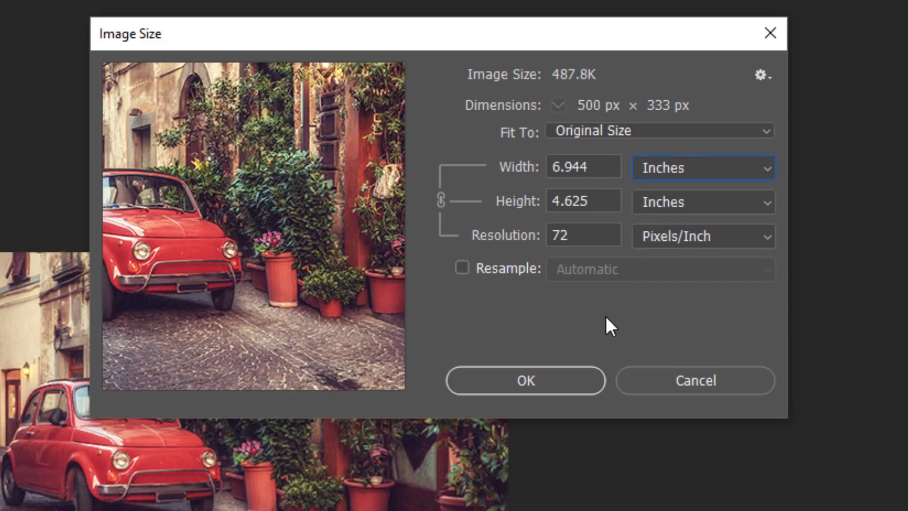
double_click(583, 167)
type("500")
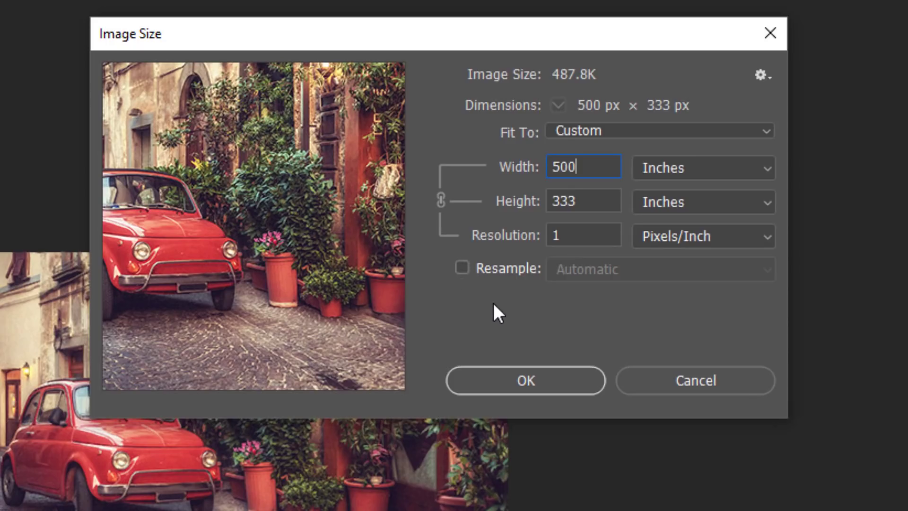
key("alt")
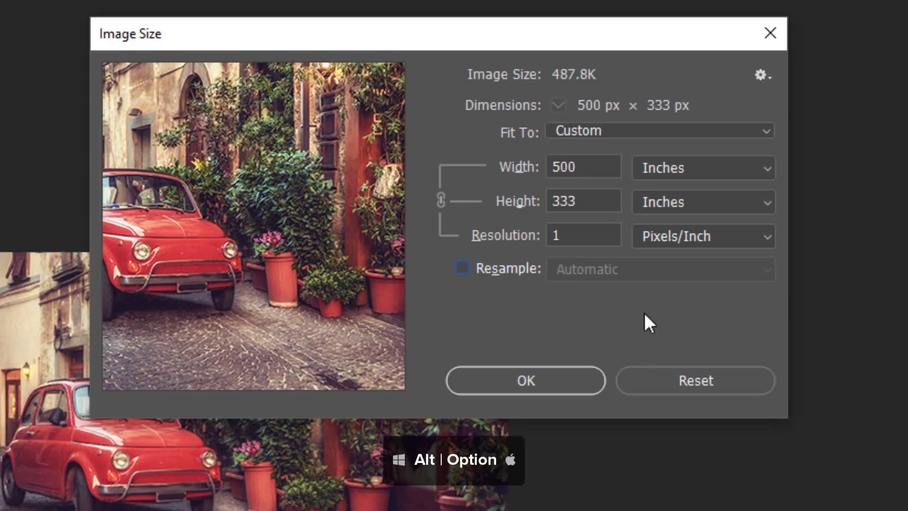
left_click(710, 383, "alt")
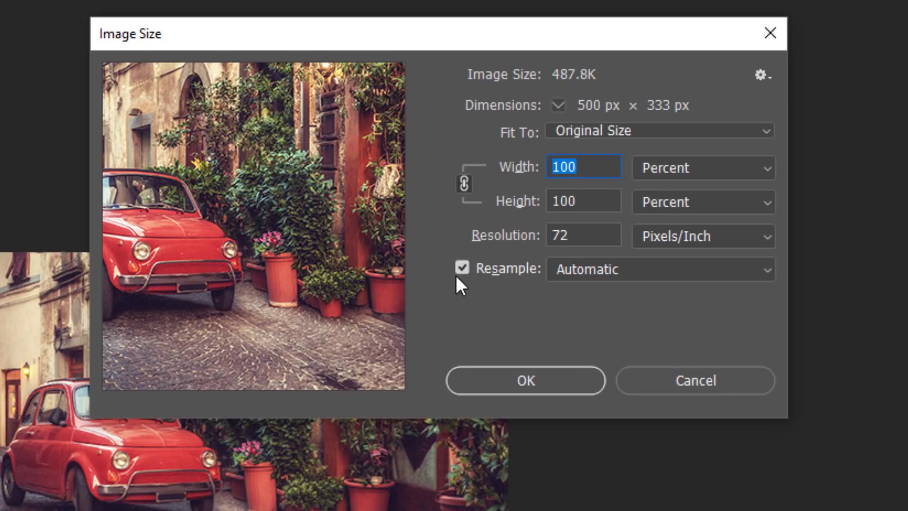
With resampling on, set the width to 500 inches at 72 pixels/inch.
left_click(664, 168)
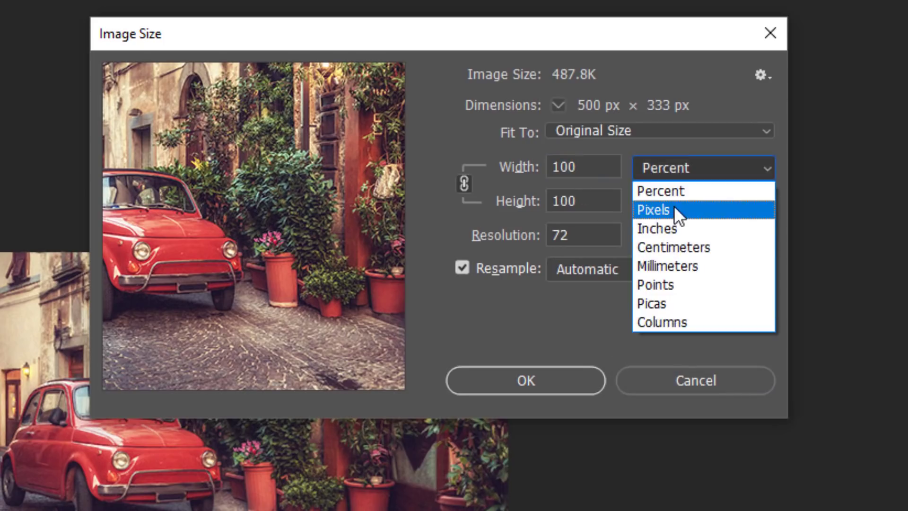
left_click(677, 226)
left_click_drag(589, 168, 471, 173)
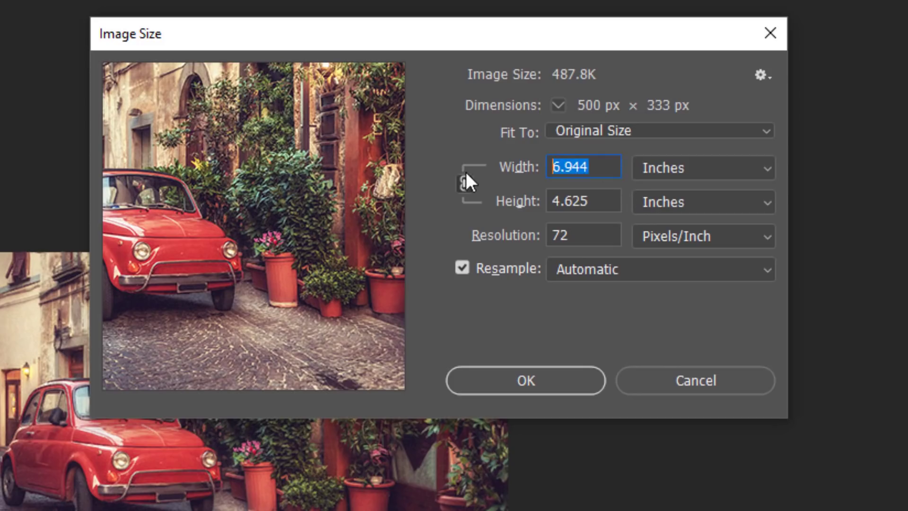
type("500")
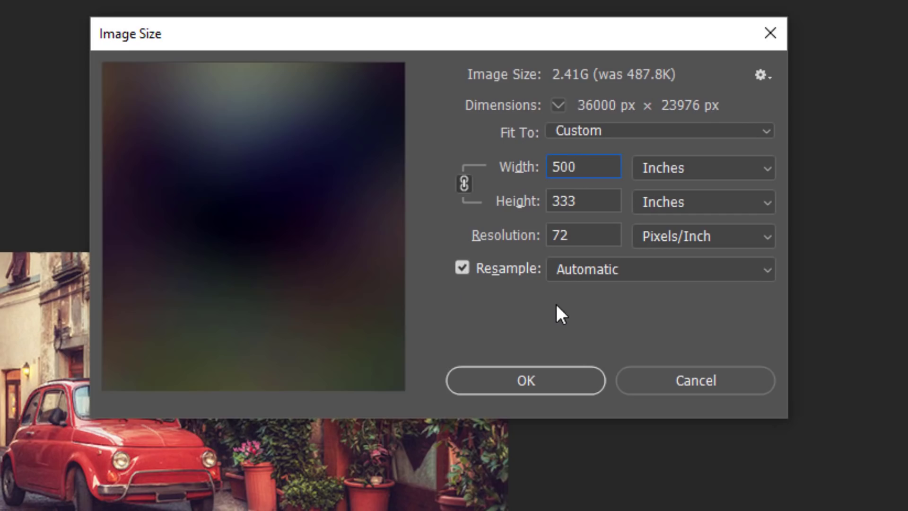
key("alt")
Set width and height to 400% (2000 × 1332 px) and inspect the car in the preview.
left_click(702, 381)
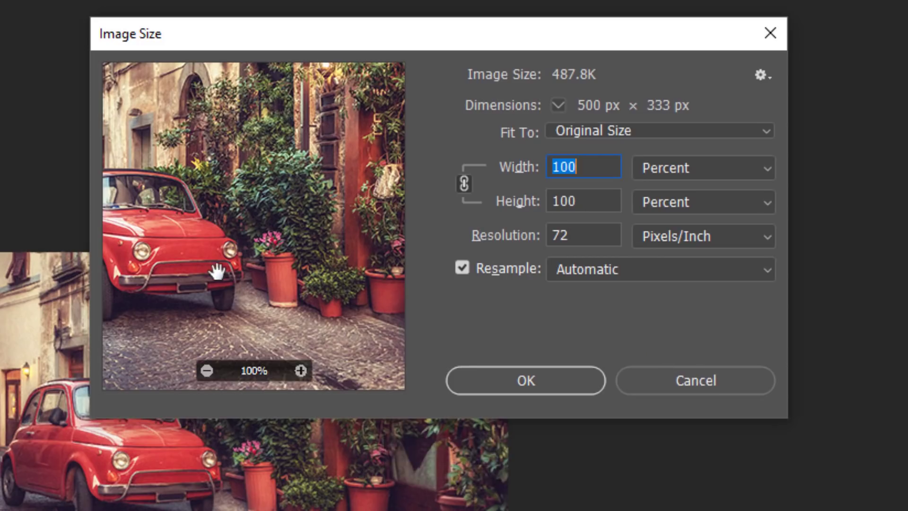
left_click_drag(217, 270, 333, 275)
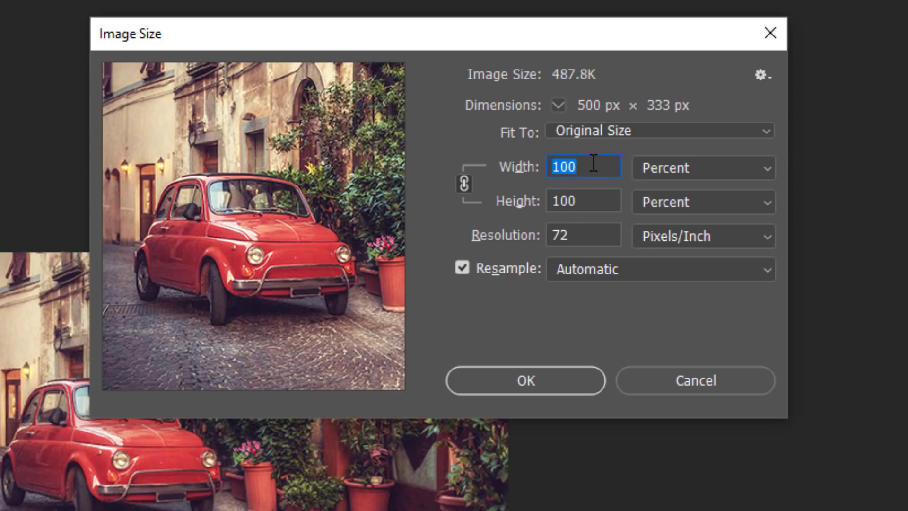
type("400")
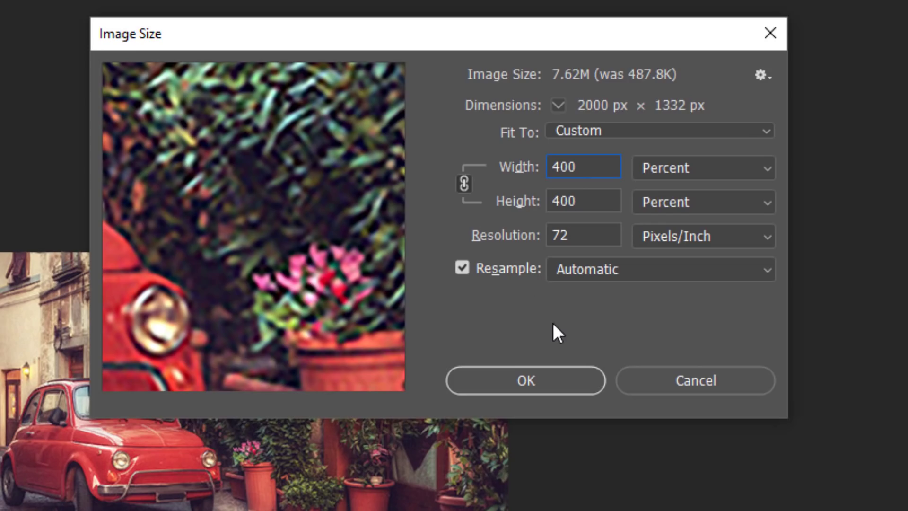
mouse_move(253, 226)
mouse_move(153, 239)
left_mouse_down()
mouse_move(256, 223)
mouse_move(292, 371)
left_mouse_up()
left_click(206, 371)
left_click(301, 371)
left_click_drag(175, 235, 286, 254)
left_click_drag(220, 215, 309, 228)
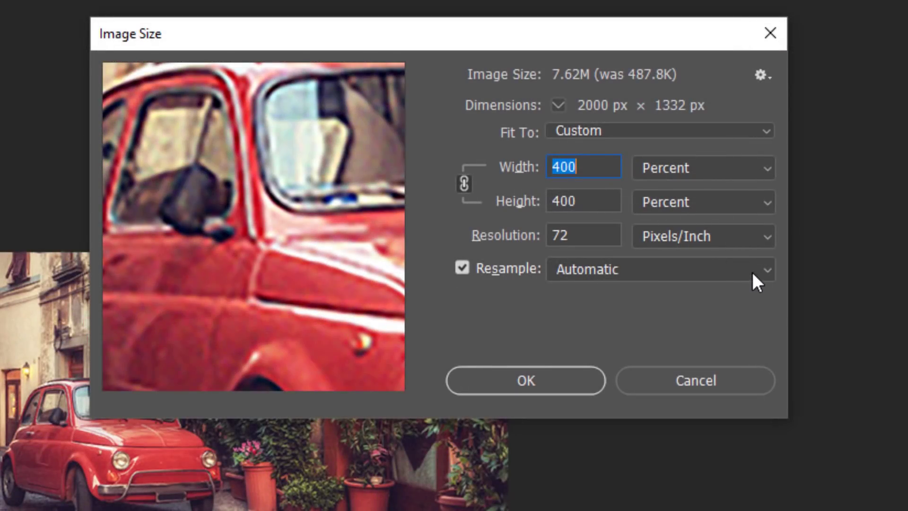
Preview each resampling method: Preserve Details, Bicubic Sharper, Bicubic, Nearest Neighbor and Bilinear.
left_click(753, 271)
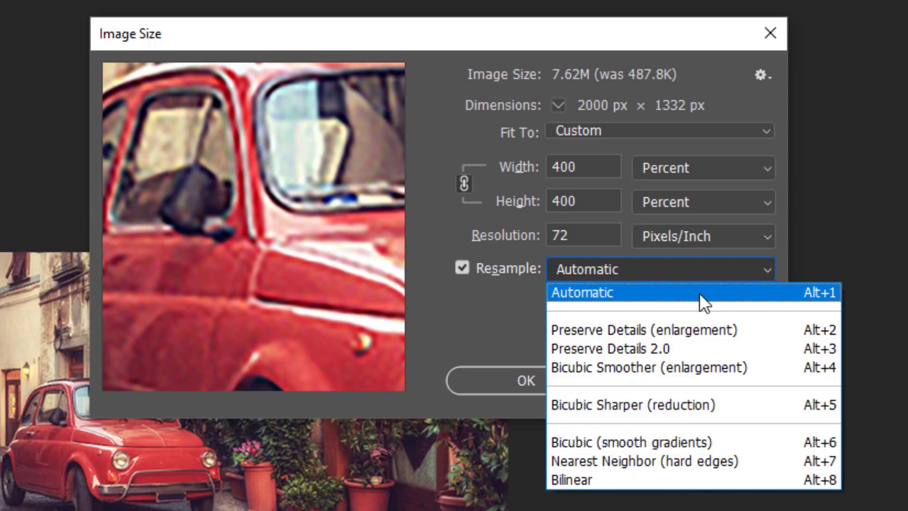
left_click(671, 347)
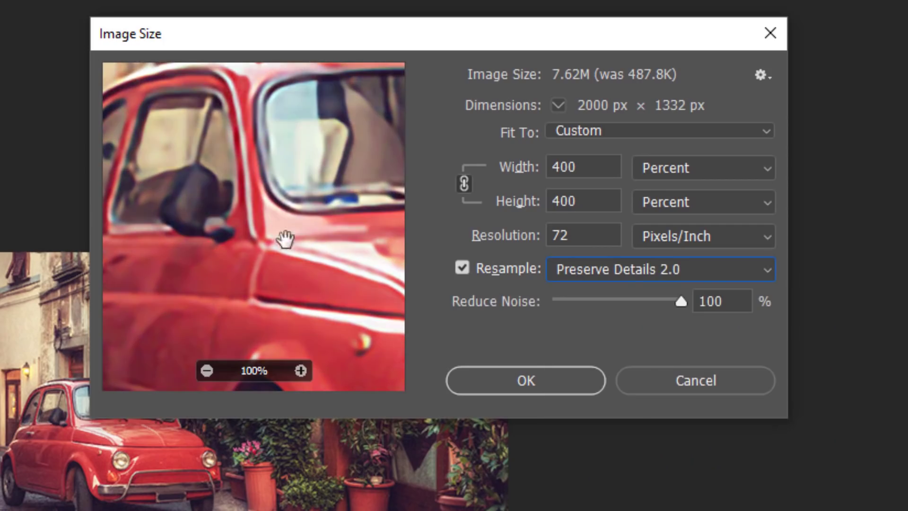
left_click(621, 270)
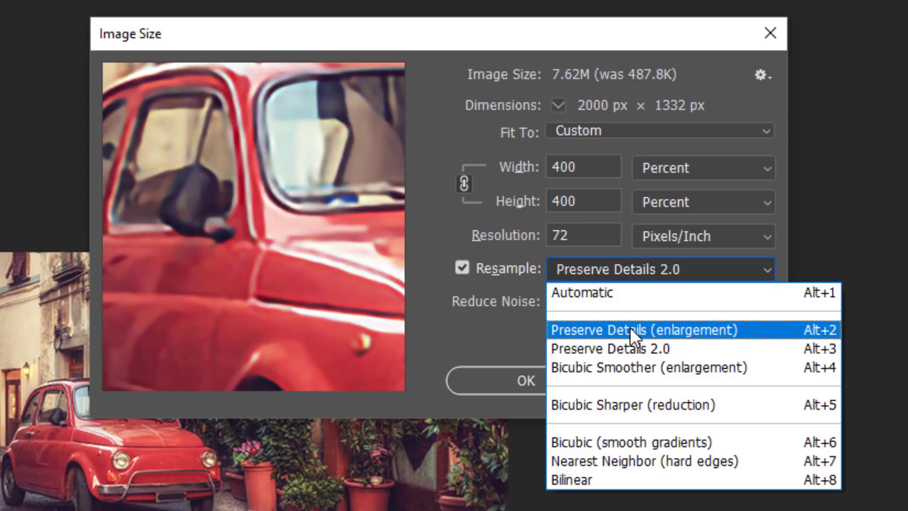
left_click(630, 329)
left_click(606, 268)
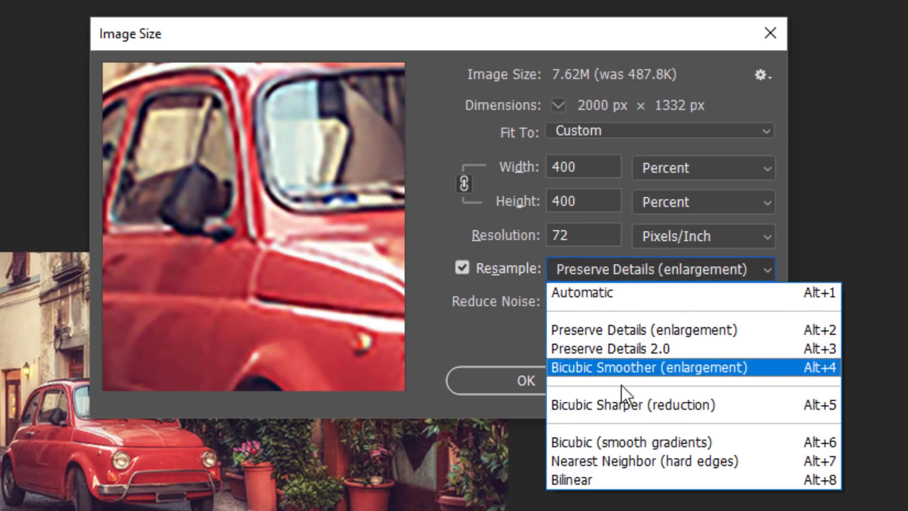
left_click(630, 405)
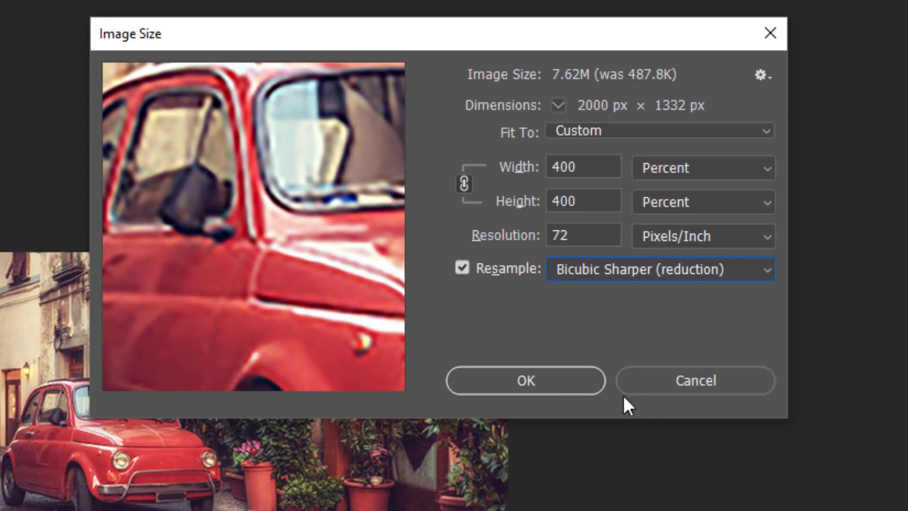
left_click(593, 268)
left_click(621, 440)
left_click(600, 266)
left_click(602, 462)
left_click(601, 271)
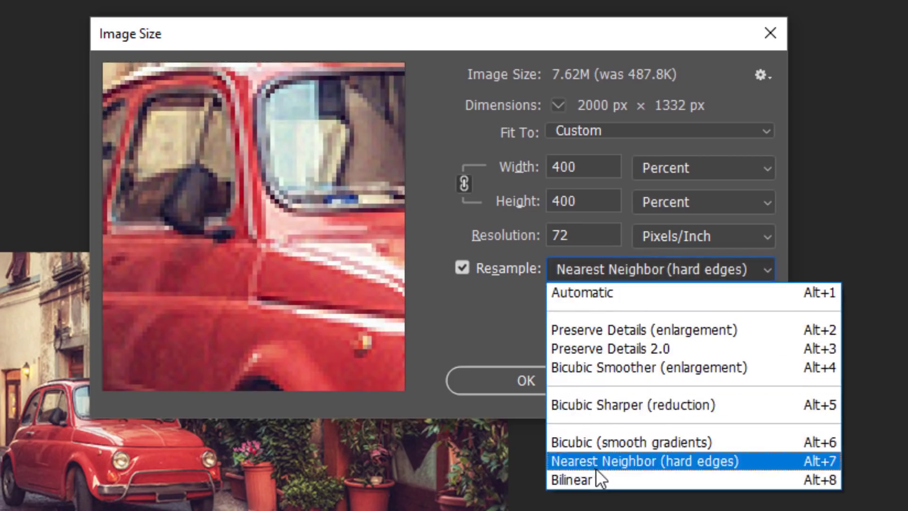
left_click(600, 477)
left_click(589, 271)
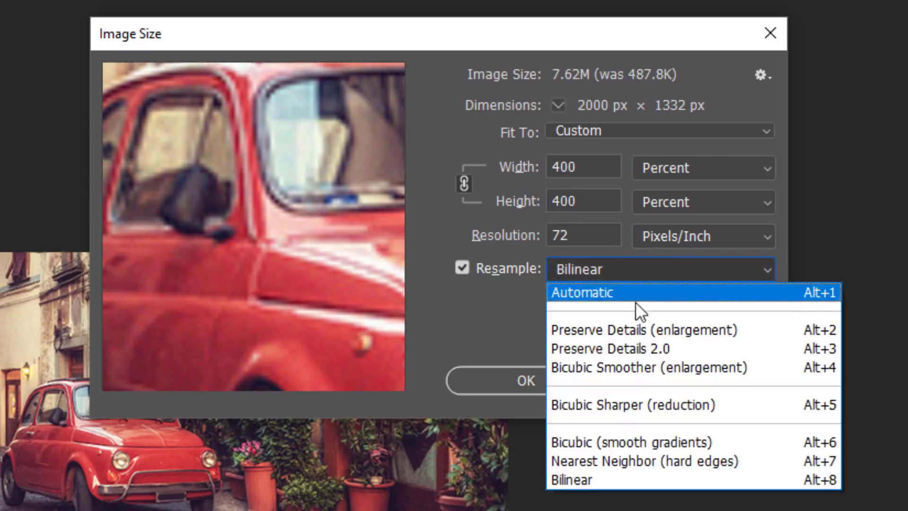
Apply the enlargement with Preserve Details 2.0 and Reduce Noise at 0%.
left_click(693, 348)
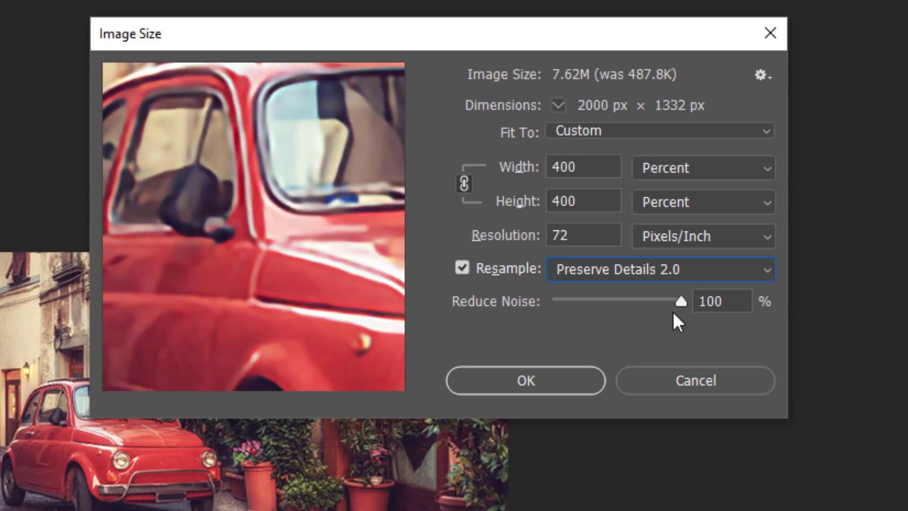
left_click_drag(681, 302, 466, 295)
mouse_move(253, 225)
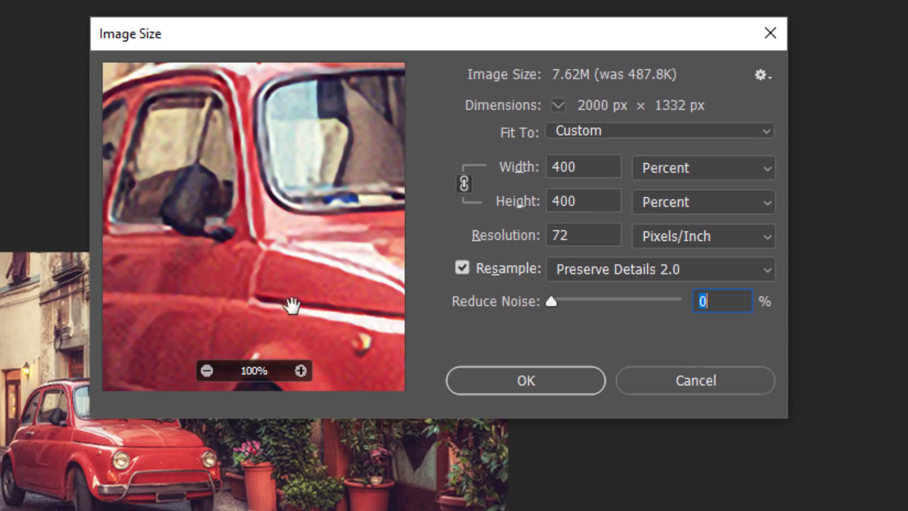
left_click_drag(227, 260, 324, 211)
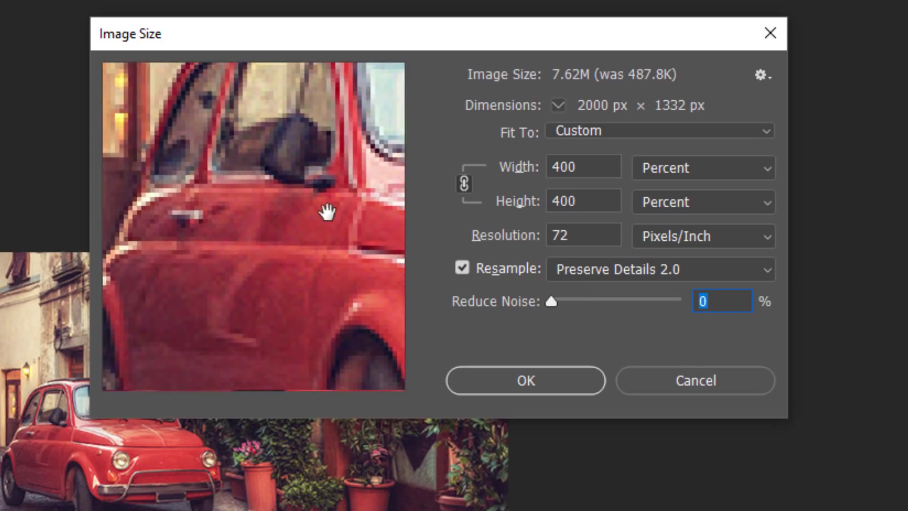
mouse_move(273, 240)
left_mouse_down()
mouse_move(251, 316)
mouse_move(281, 274)
left_mouse_up()
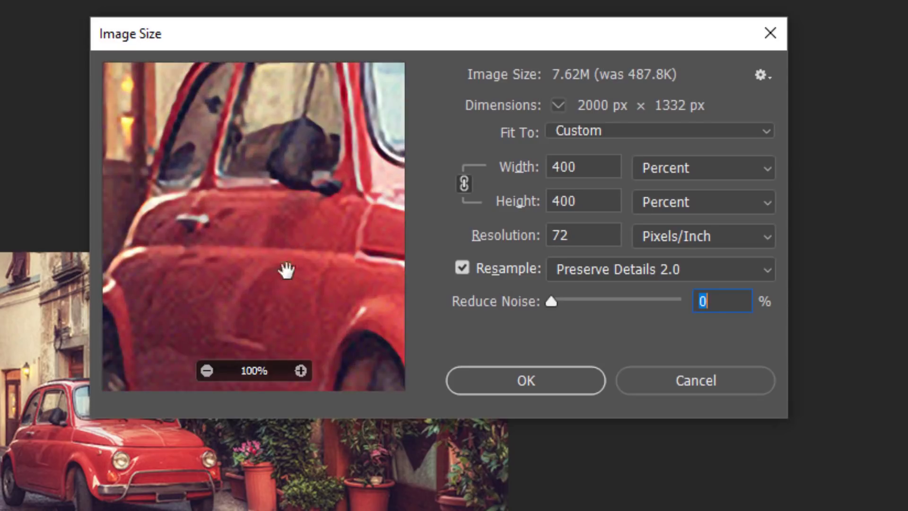
left_click(529, 383)
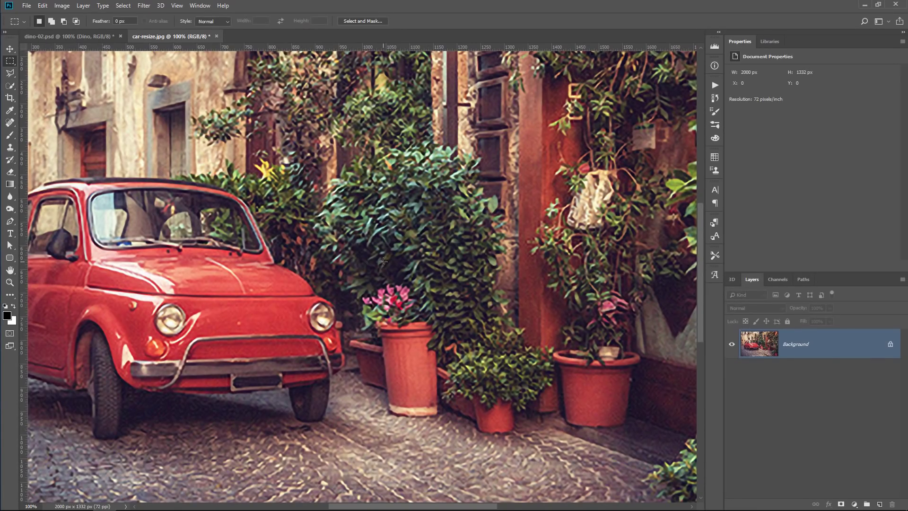
Show the History panel and save the enlarged photo as a new snapshot.
left_click(11, 283)
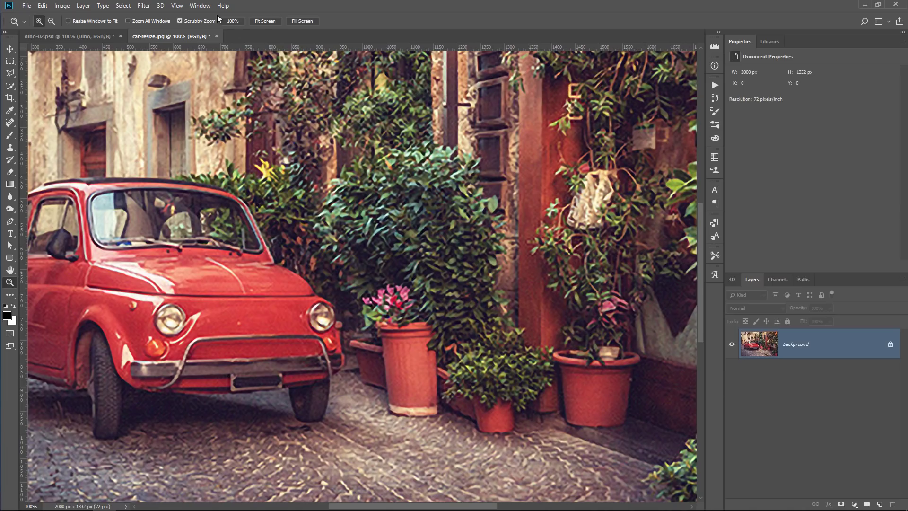
left_click(200, 6)
left_click(234, 171)
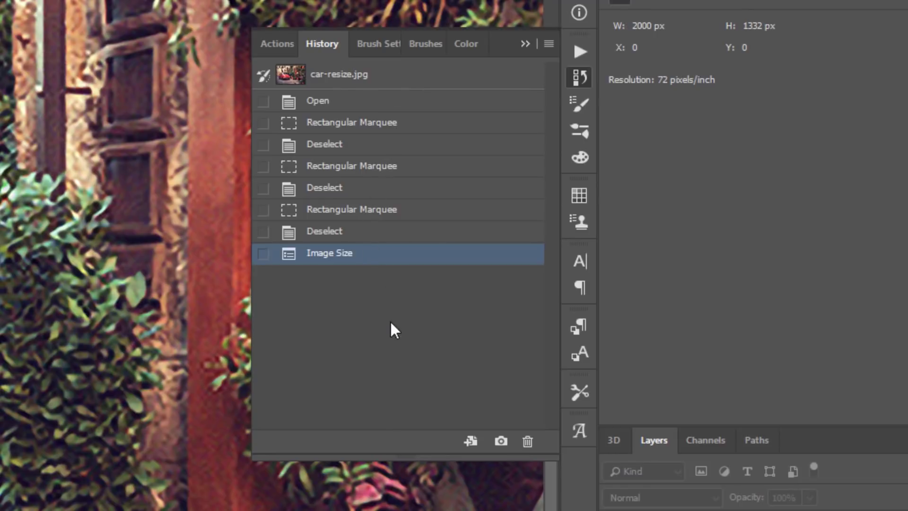
left_click(501, 443)
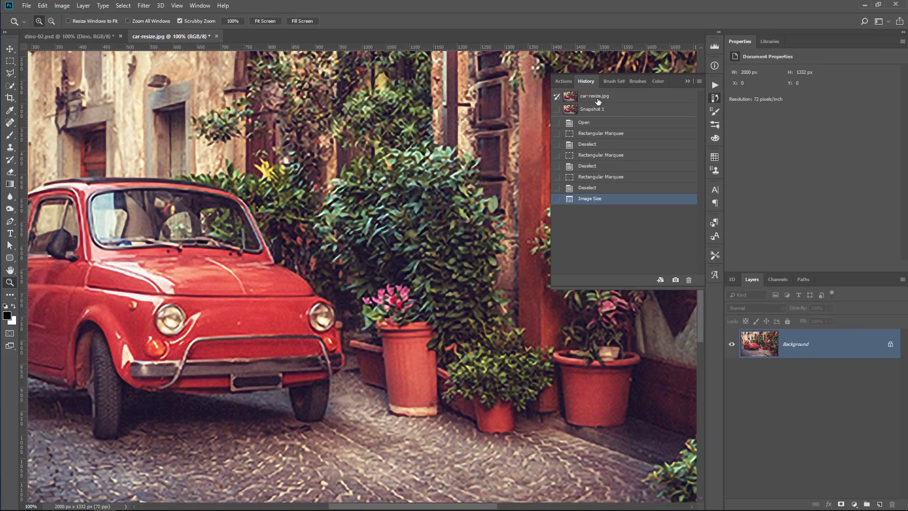
Name the snapshot 'Noise 0%' and revert the photo to its original 500 × 333 px.
left_click(596, 98)
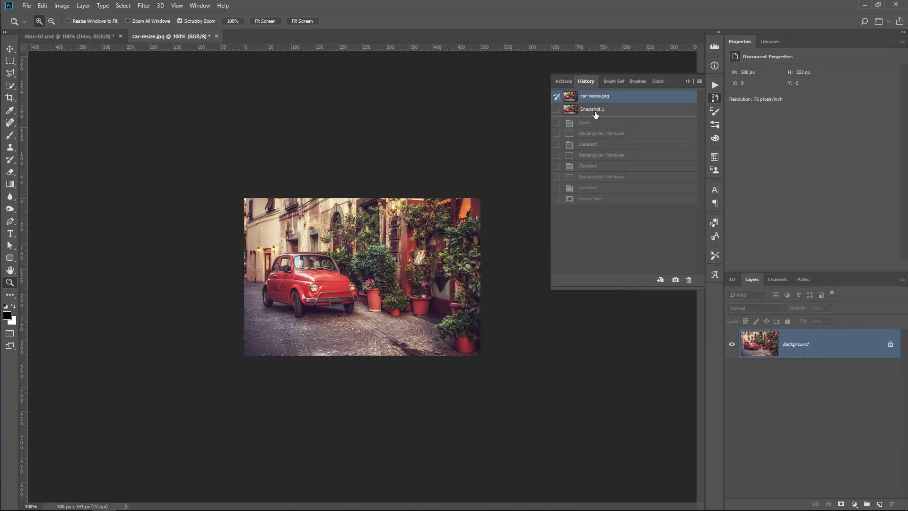
double_click(595, 112)
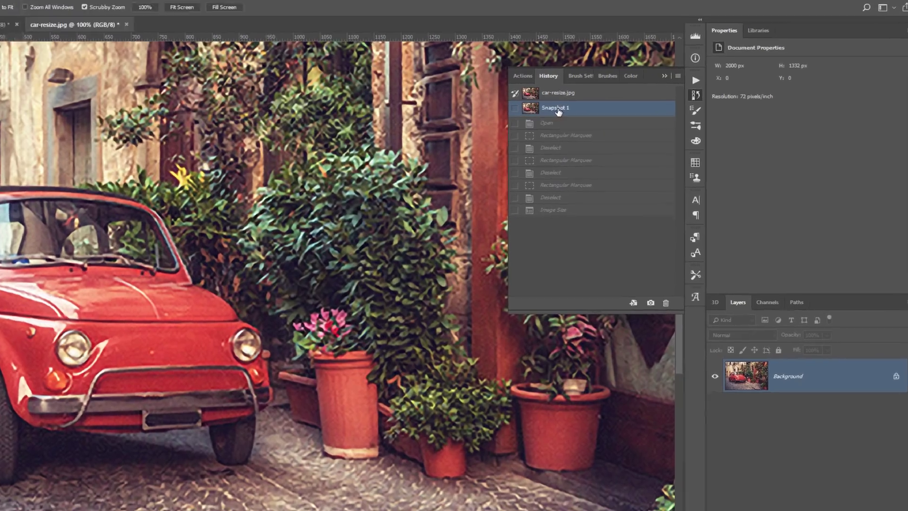
type("Nois")
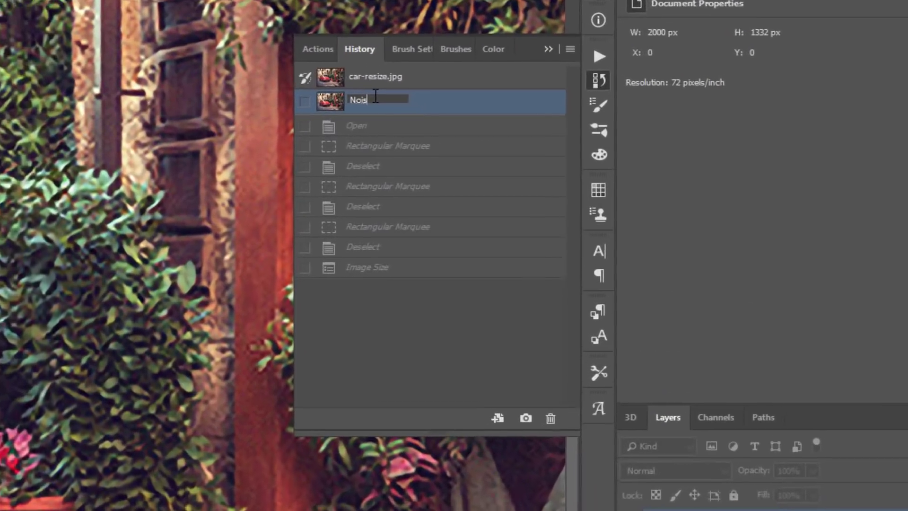
type("e")
type(" (0")
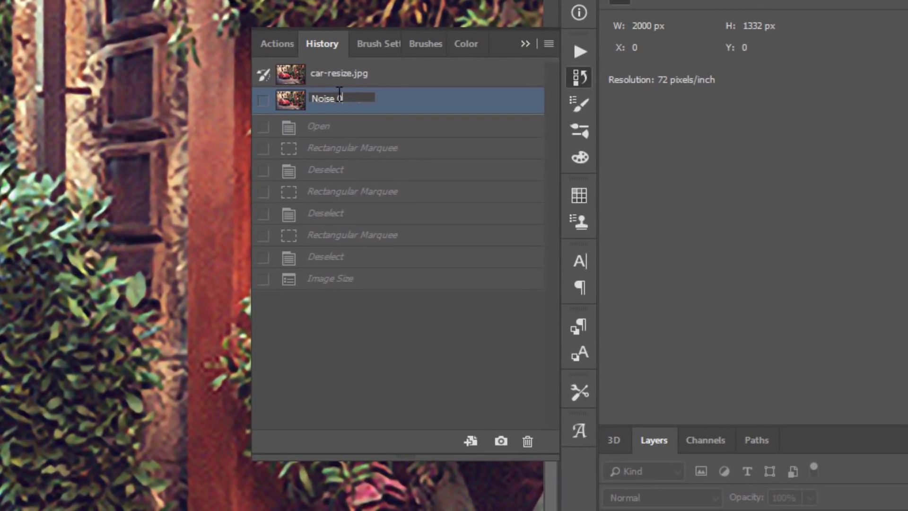
type("%")
left_click(405, 105)
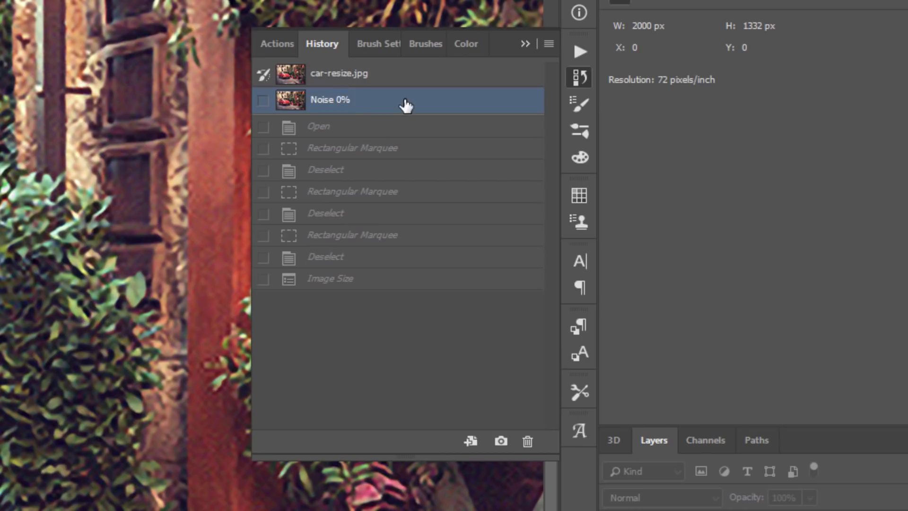
left_click(340, 77)
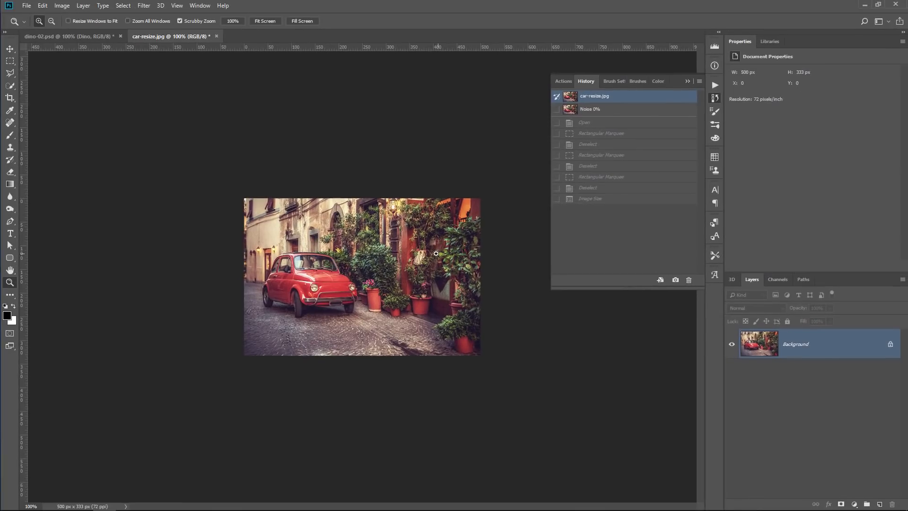
Resize again to 400 percent with Preserve Details 2.0 and Reduce Noise at 100%.
left_click(714, 98)
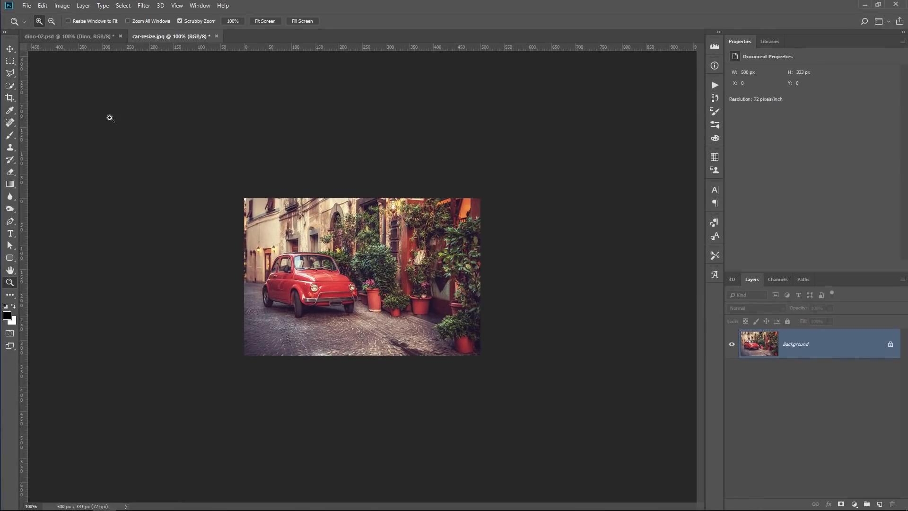
left_click(62, 10)
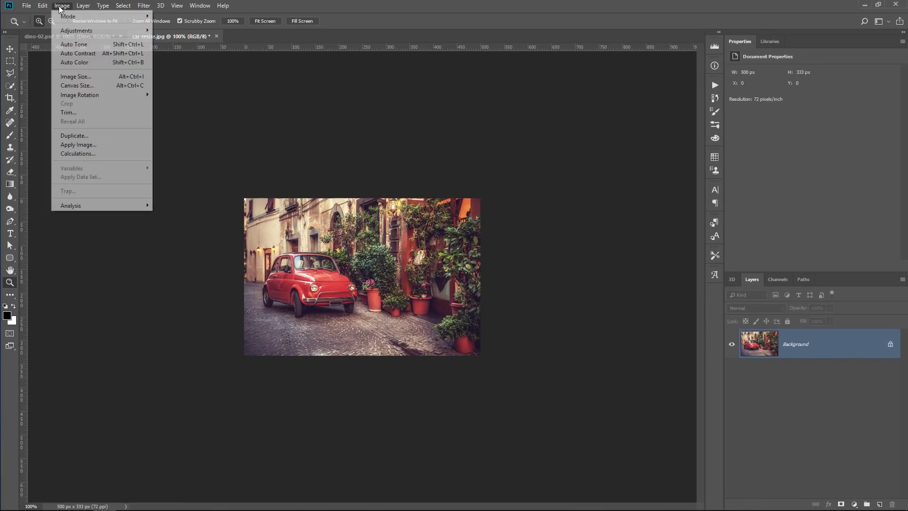
left_click(82, 76)
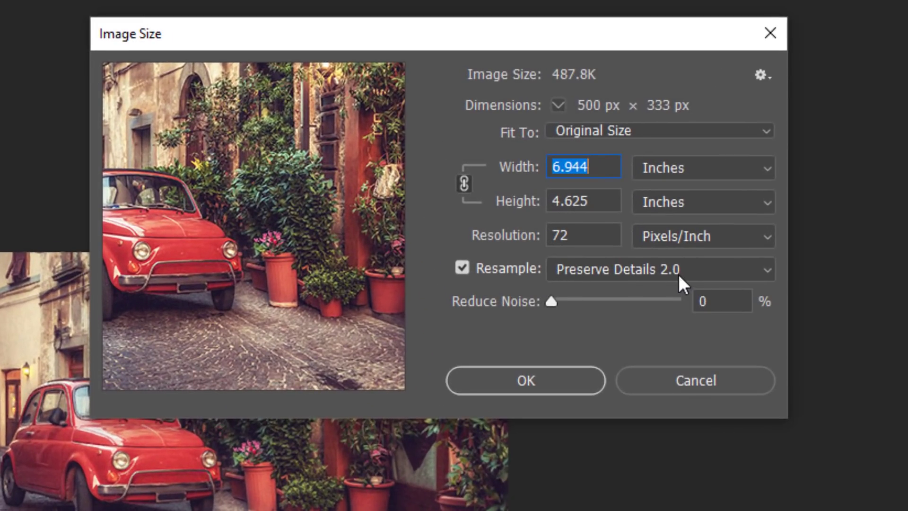
left_click(678, 274)
left_click(678, 274)
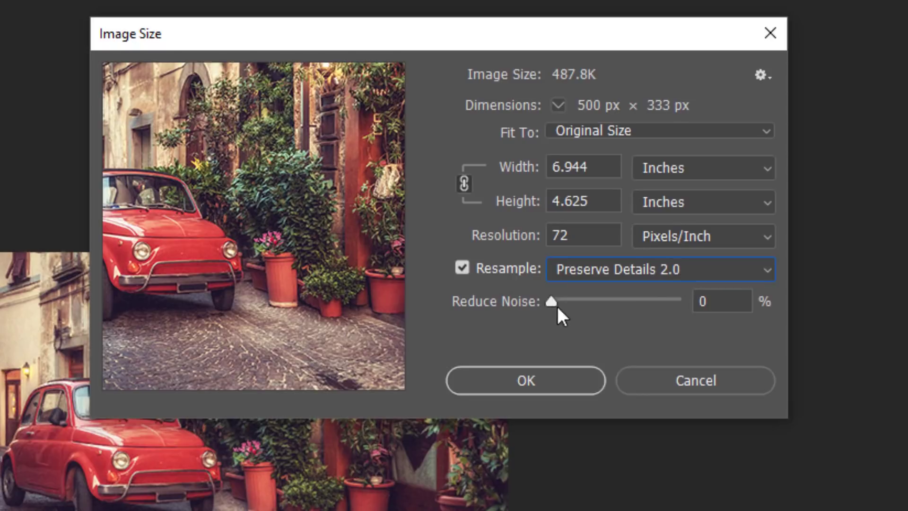
left_click(684, 167)
left_click(690, 190)
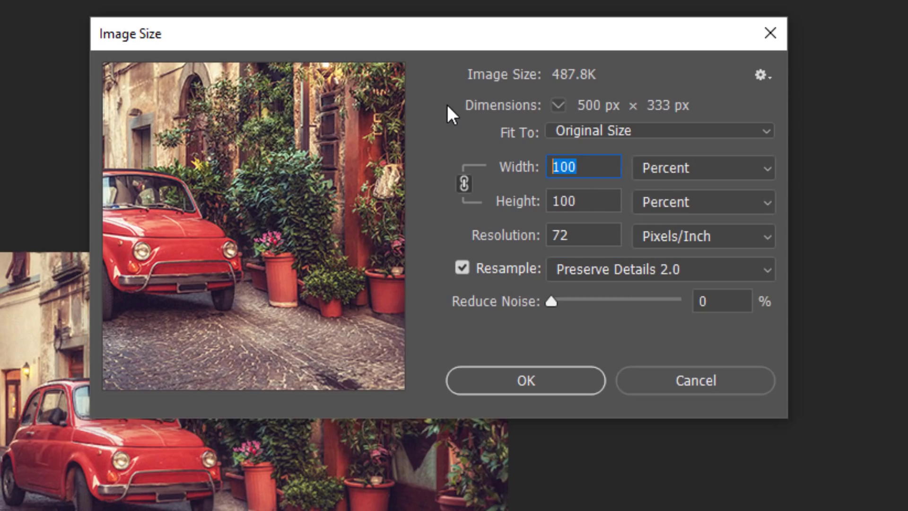
type("400")
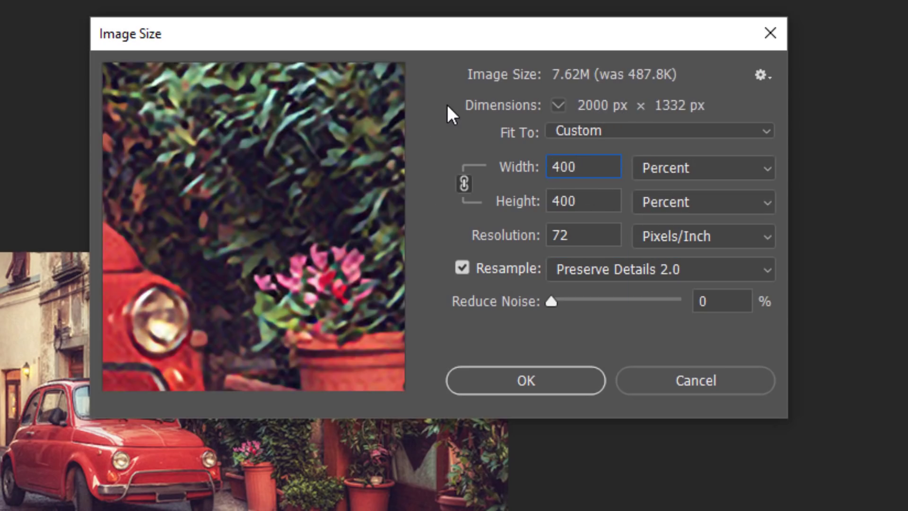
mouse_move(197, 239)
left_mouse_down()
mouse_move(170, 248)
mouse_move(224, 251)
mouse_move(269, 221)
mouse_move(300, 222)
mouse_move(280, 219)
left_mouse_up()
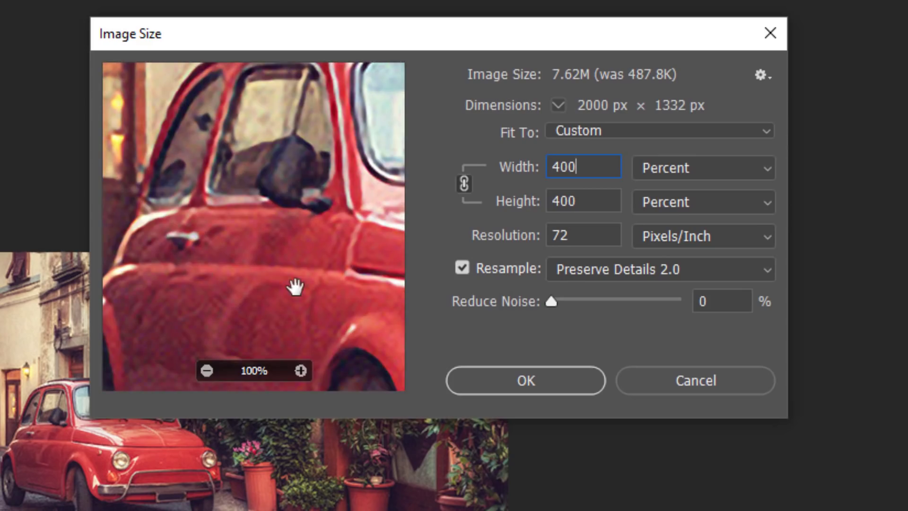
left_click_drag(553, 302, 610, 300)
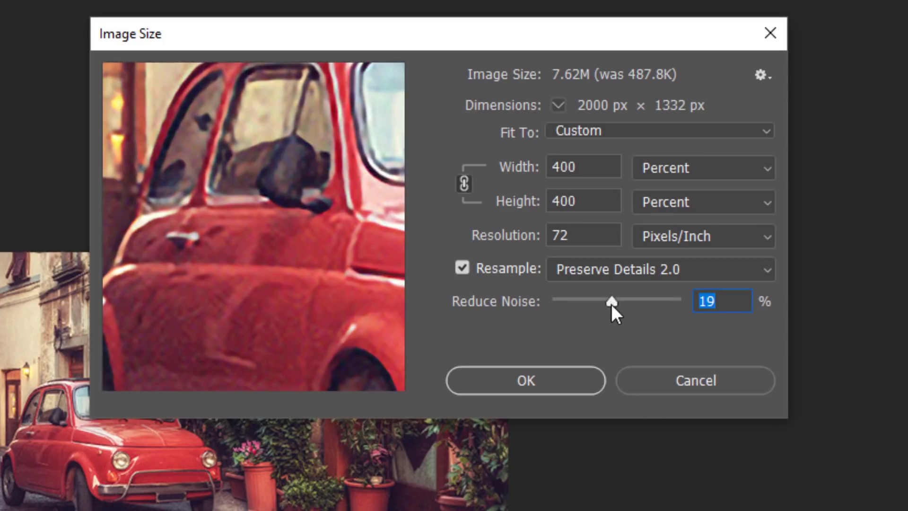
left_click_drag(610, 305, 713, 301)
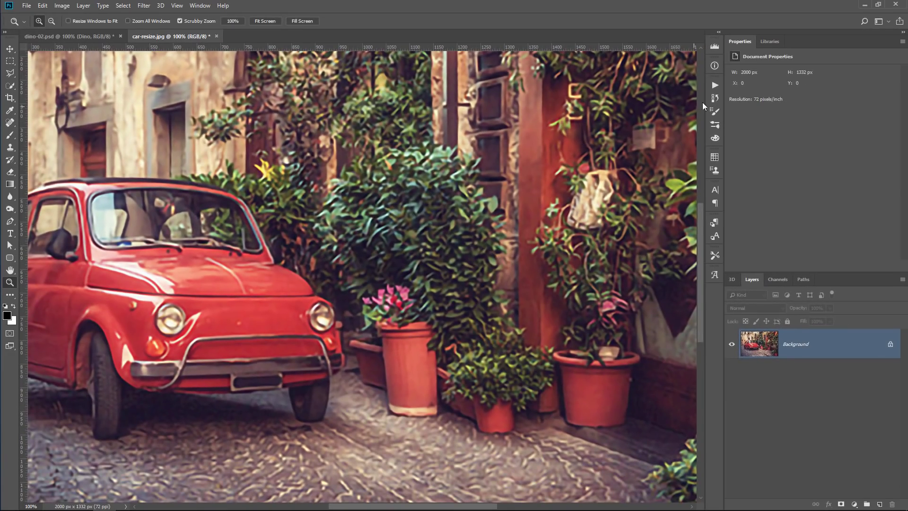
Save the current state as a history snapshot named 'Noise 100%'.
left_click(713, 99)
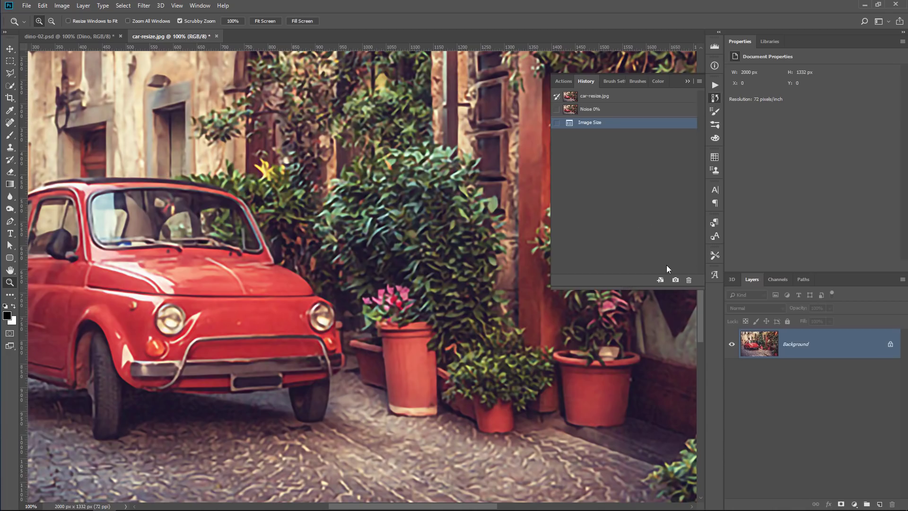
left_click(676, 279)
double_click(596, 122)
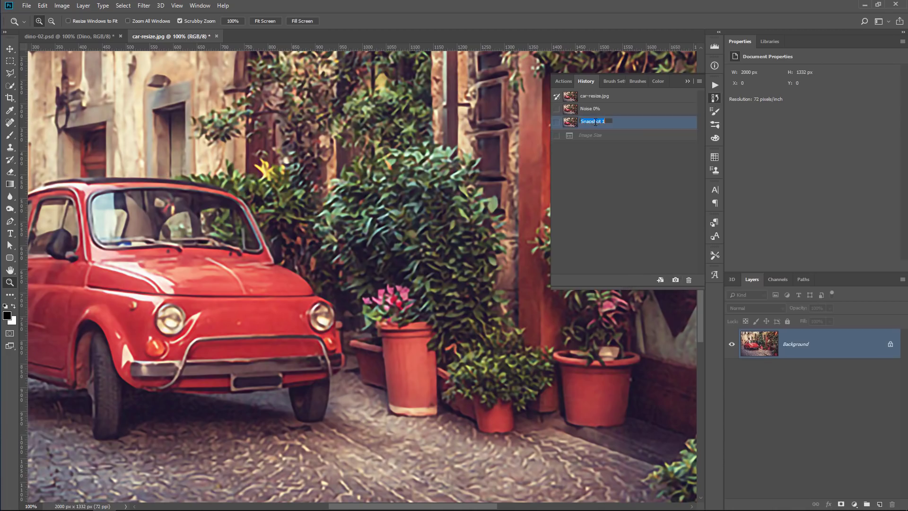
type("Noise 100")
key("Return")
Compare the Noise 0% and Noise 100% snapshots zoomed on the grille, then fit the photo on screen.
left_click(594, 112)
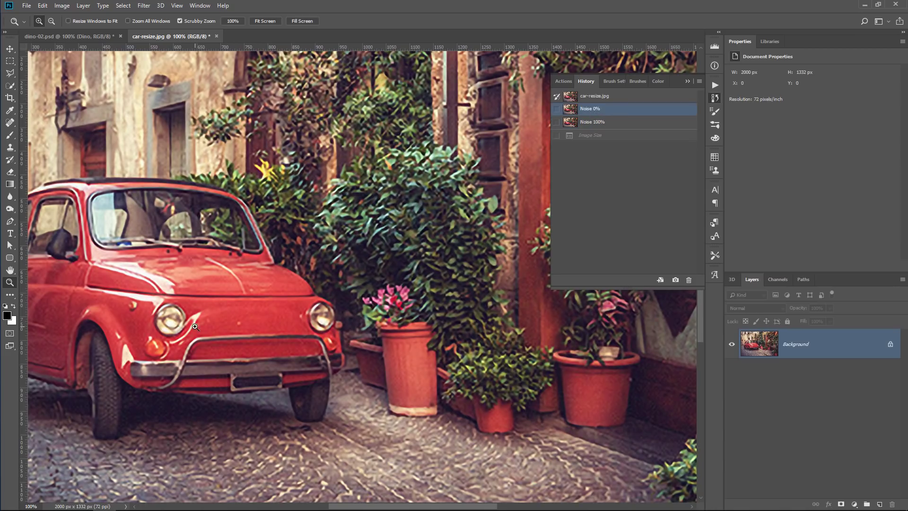
left_click(217, 354)
left_click(217, 353)
left_click(277, 346)
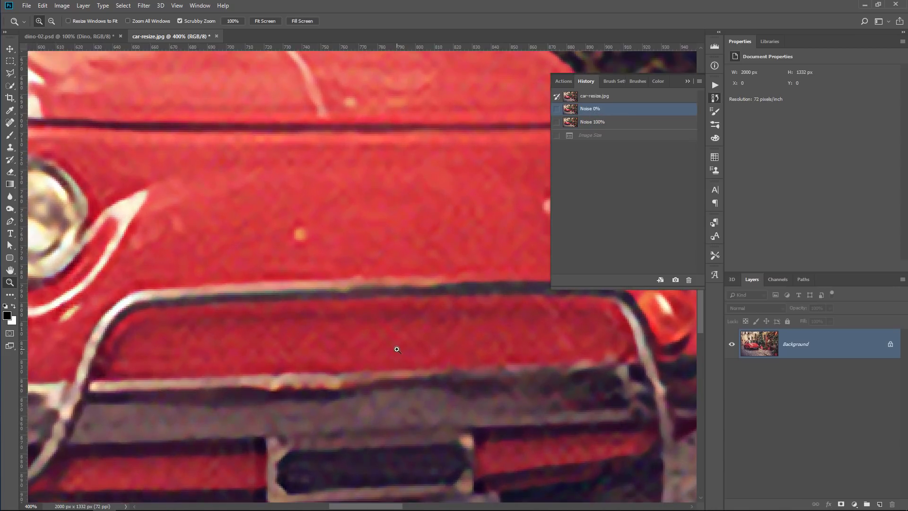
left_click(608, 125)
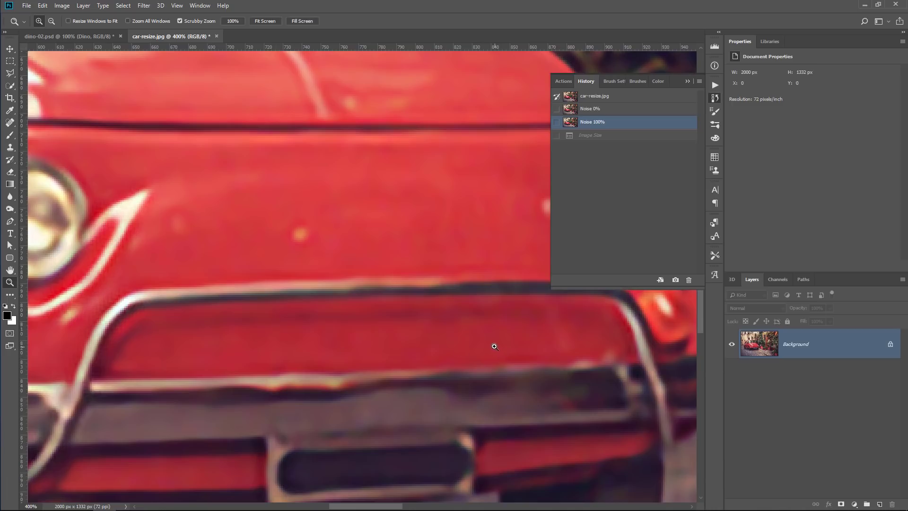
right_click(343, 245)
left_click(361, 247)
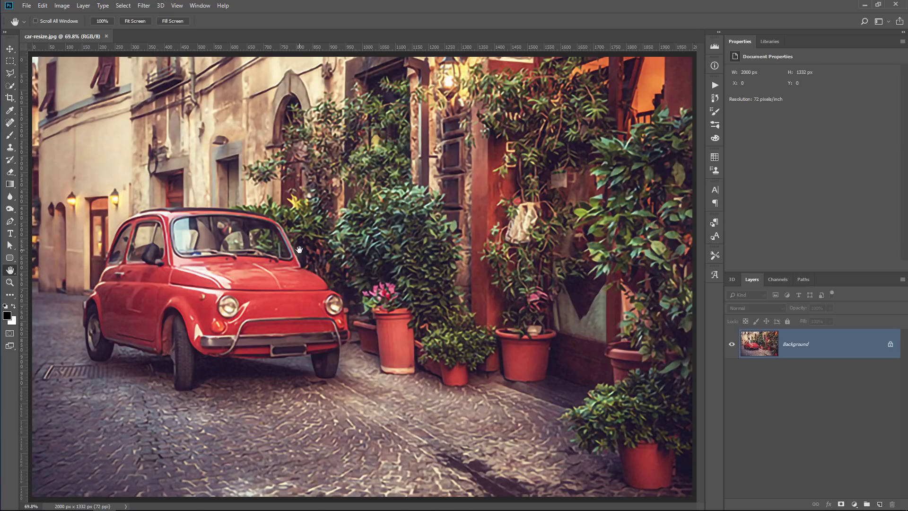
left_click(22, 11)
mouse_move(78, 134)
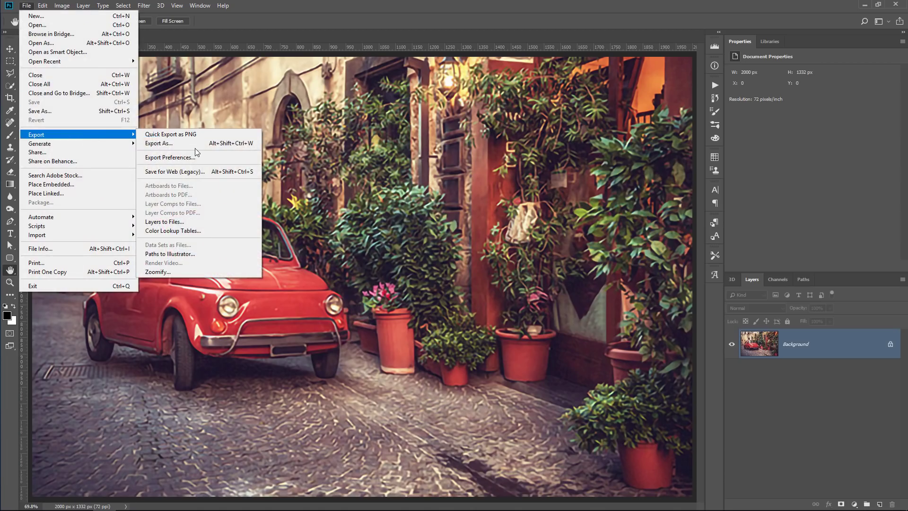
left_click(191, 147)
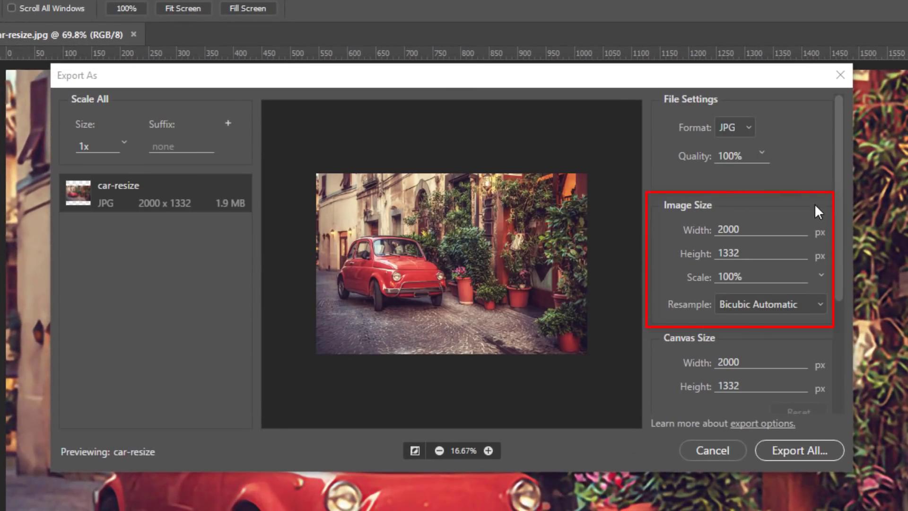
left_click(818, 305)
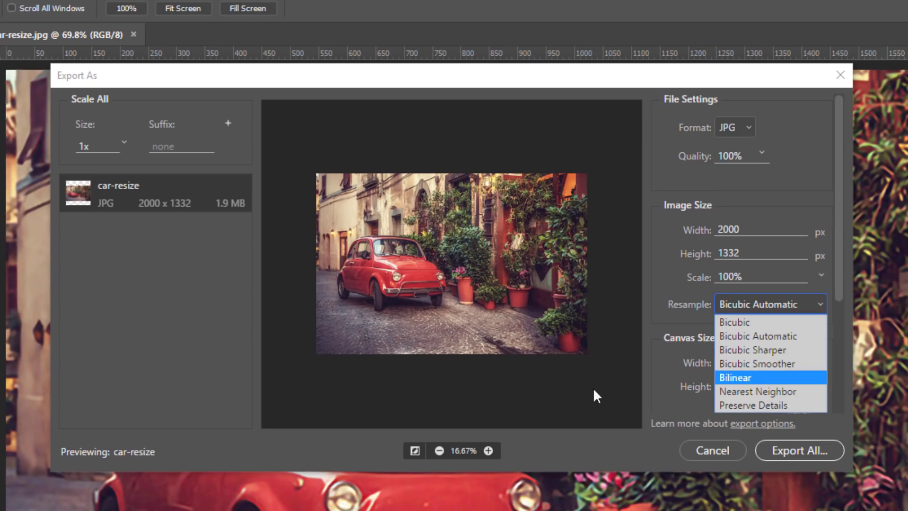
left_click(641, 349)
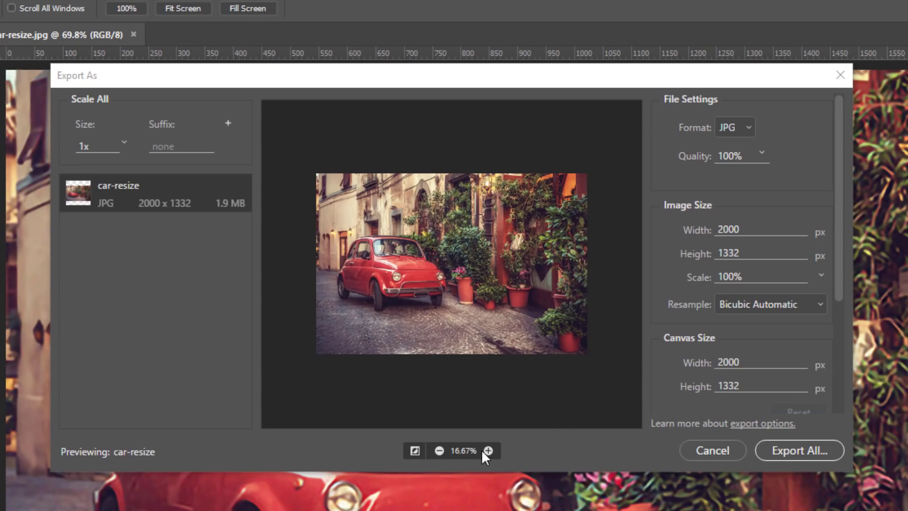
left_click(488, 451)
left_click(488, 451)
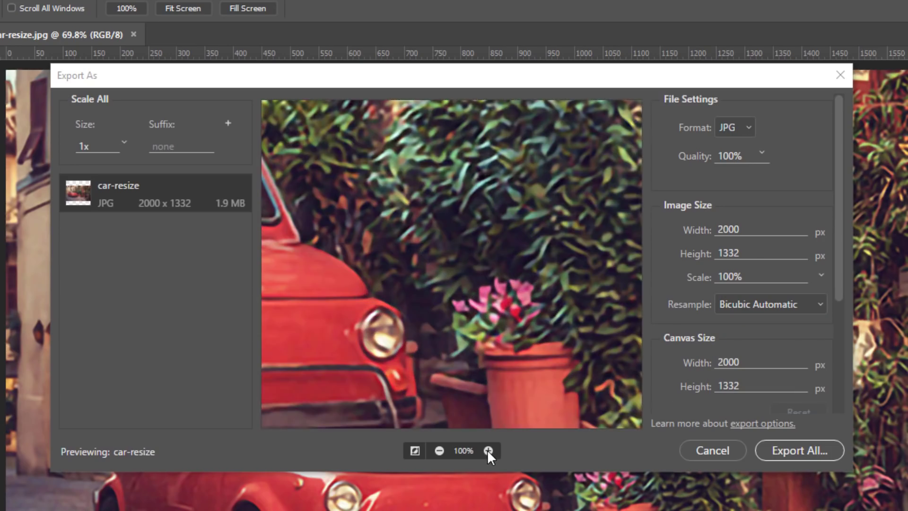
double_click(776, 228)
type("750")
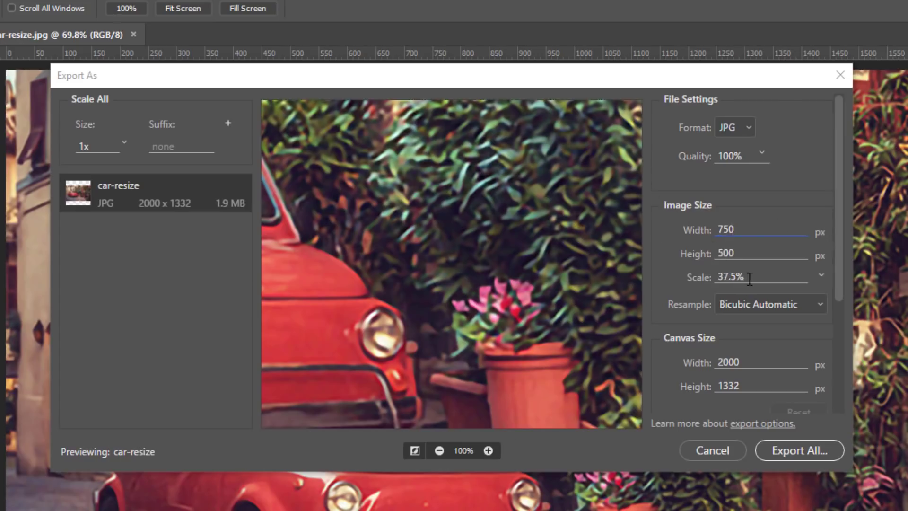
key("Tab")
left_click(754, 298)
left_click(753, 322)
left_click(748, 304)
left_click(752, 350)
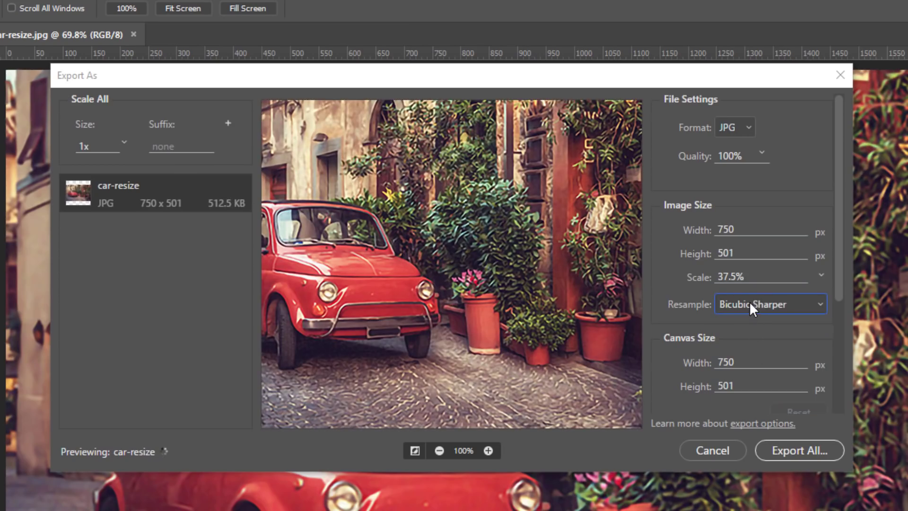
left_click(749, 302)
key("Down")
left_click(760, 378)
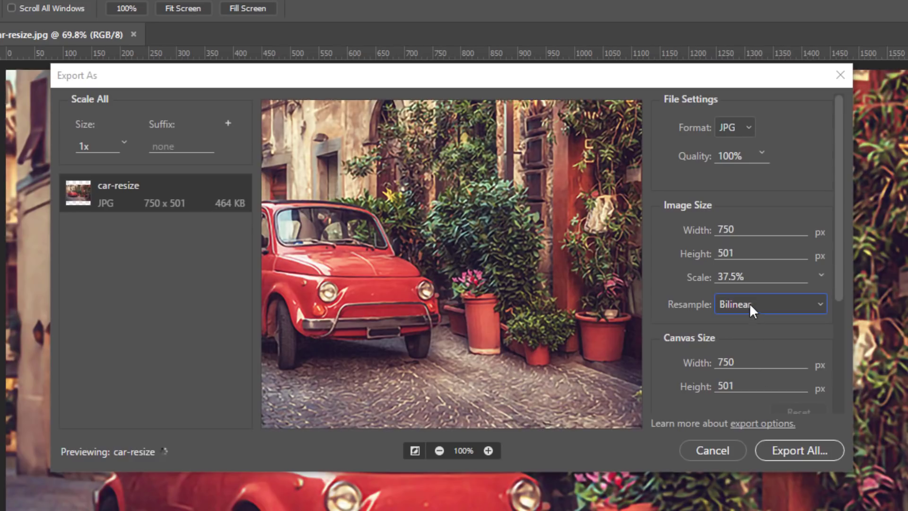
left_click(750, 303)
left_click(762, 402)
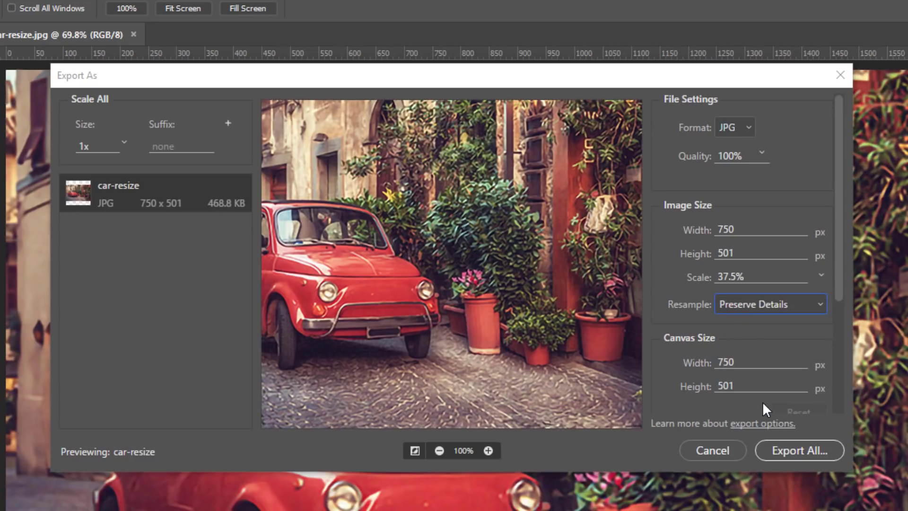
left_click(763, 304)
left_click(753, 350)
left_click(770, 310)
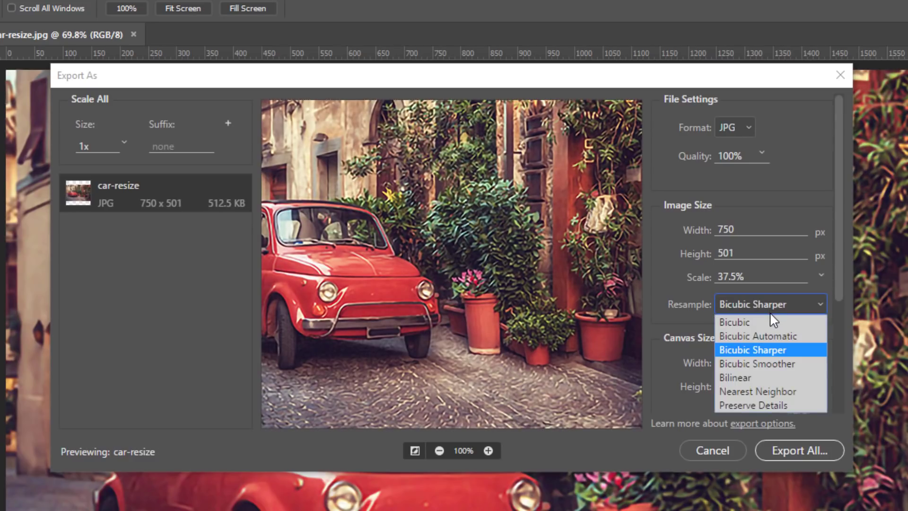
left_click(776, 402)
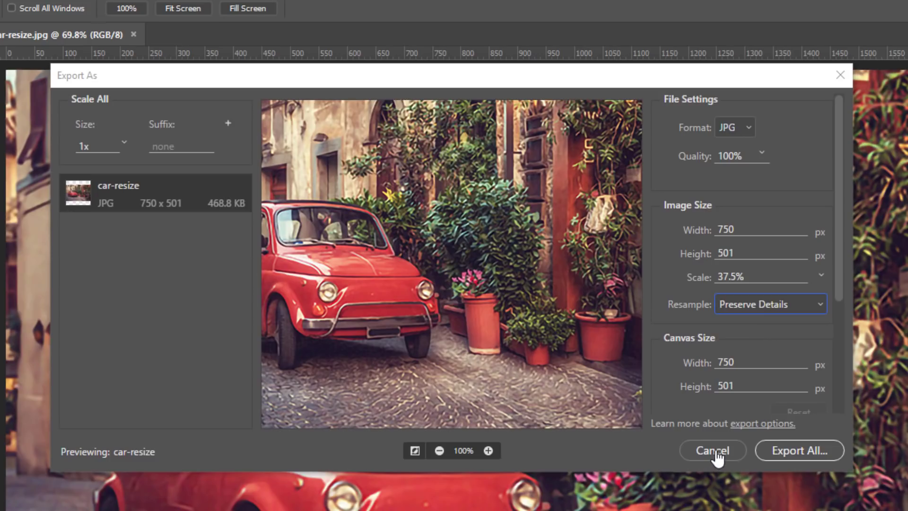
left_click(772, 304)
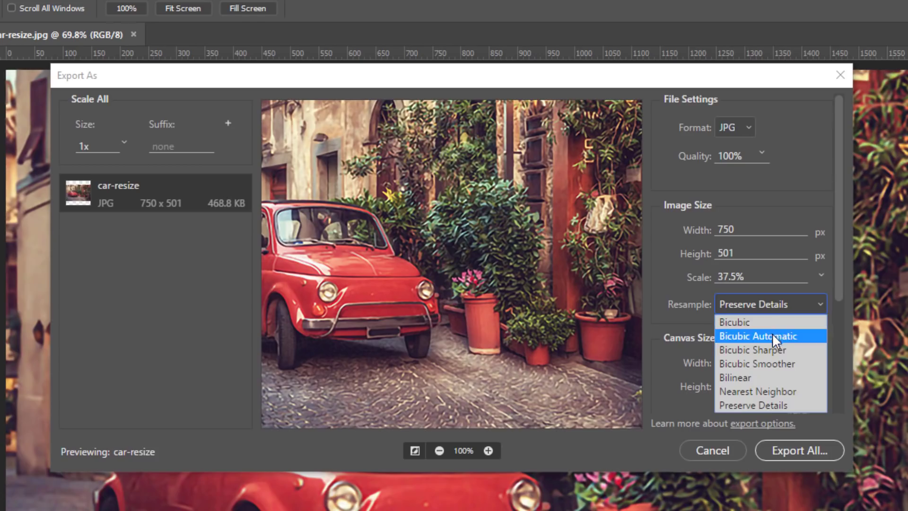
left_click(744, 406)
left_click(712, 451)
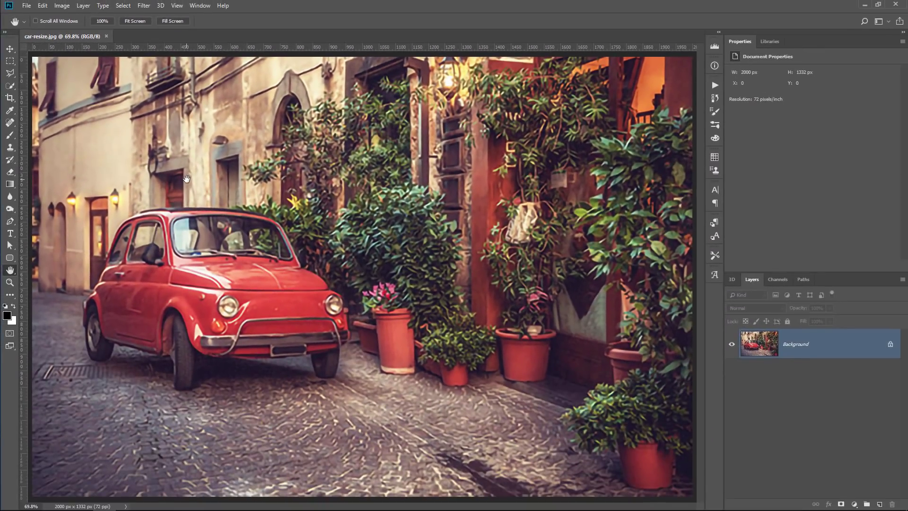
left_click(25, 6)
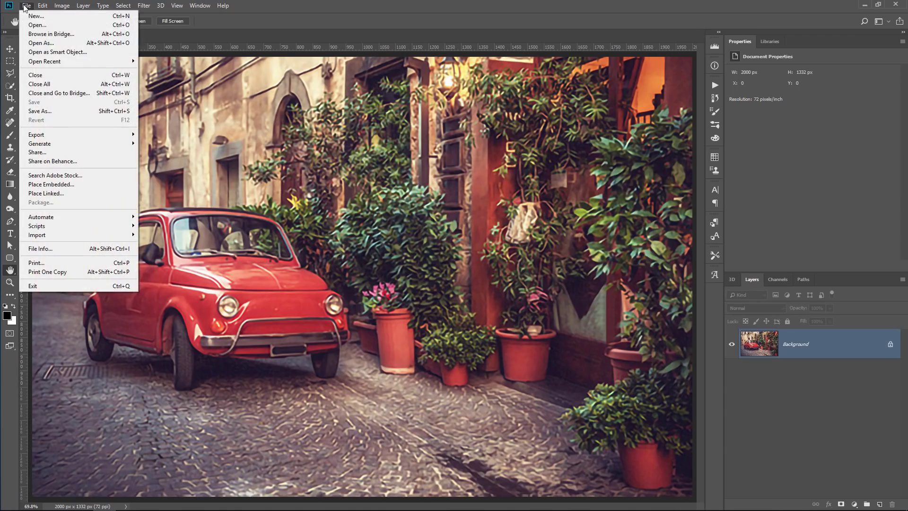
mouse_move(36, 134)
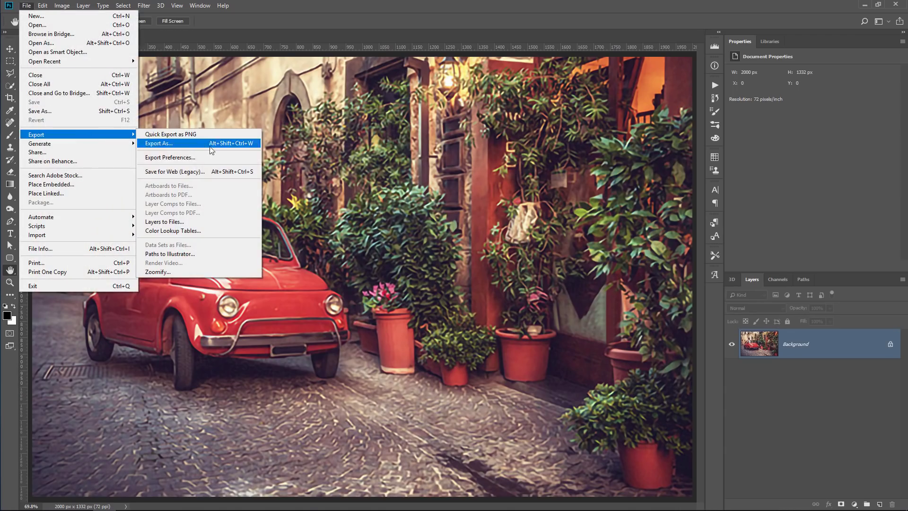
left_click(210, 179)
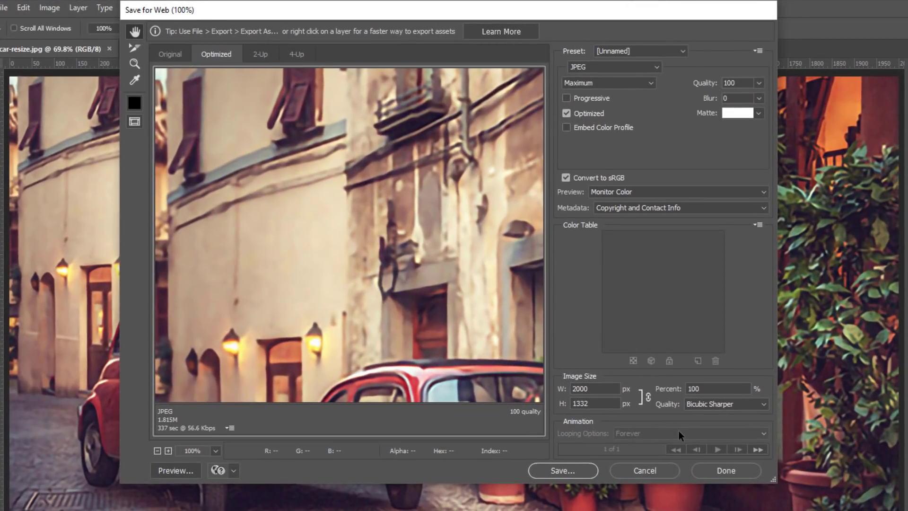
left_click(712, 404)
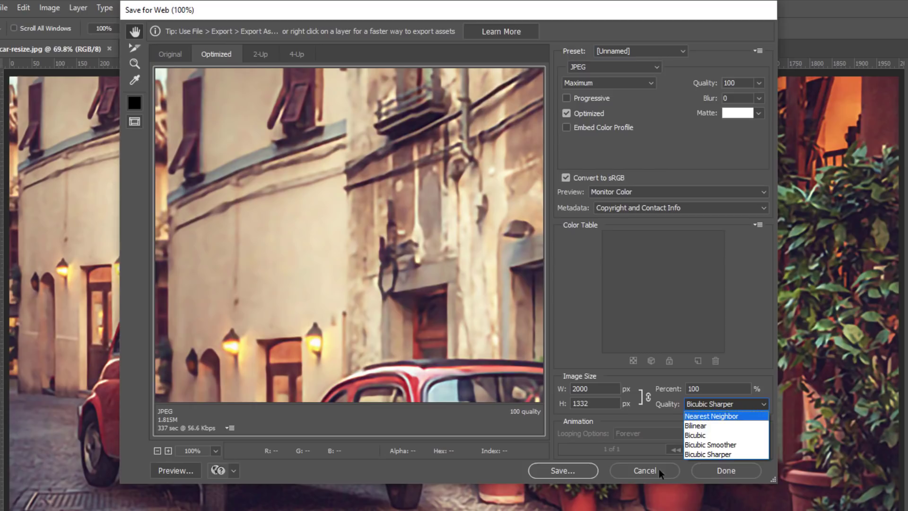
key("Escape")
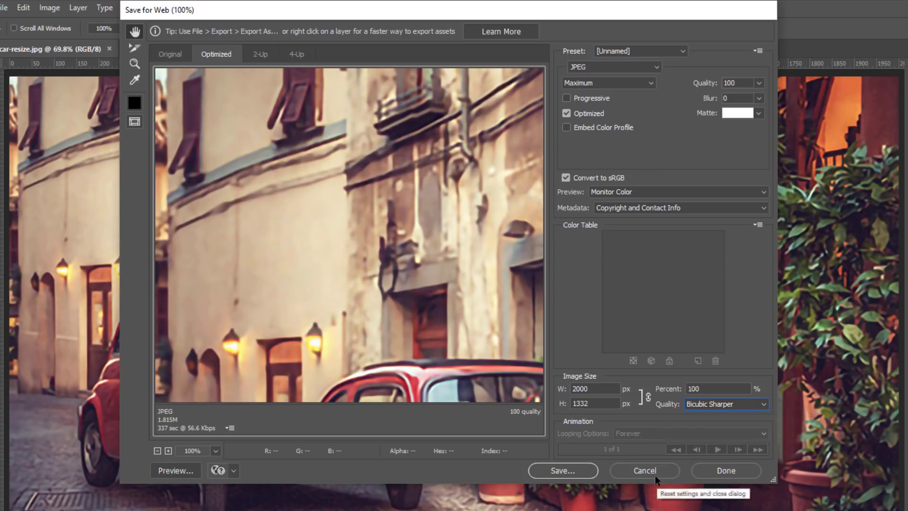
left_click(655, 475)
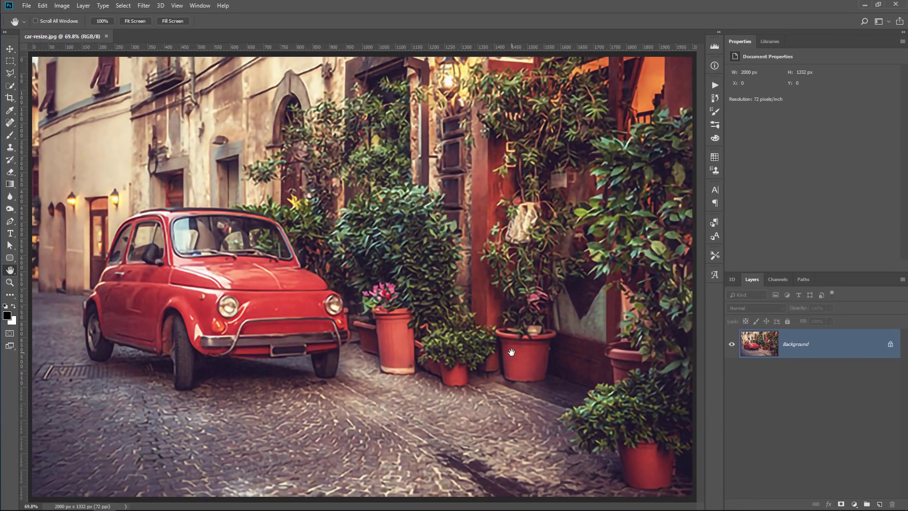